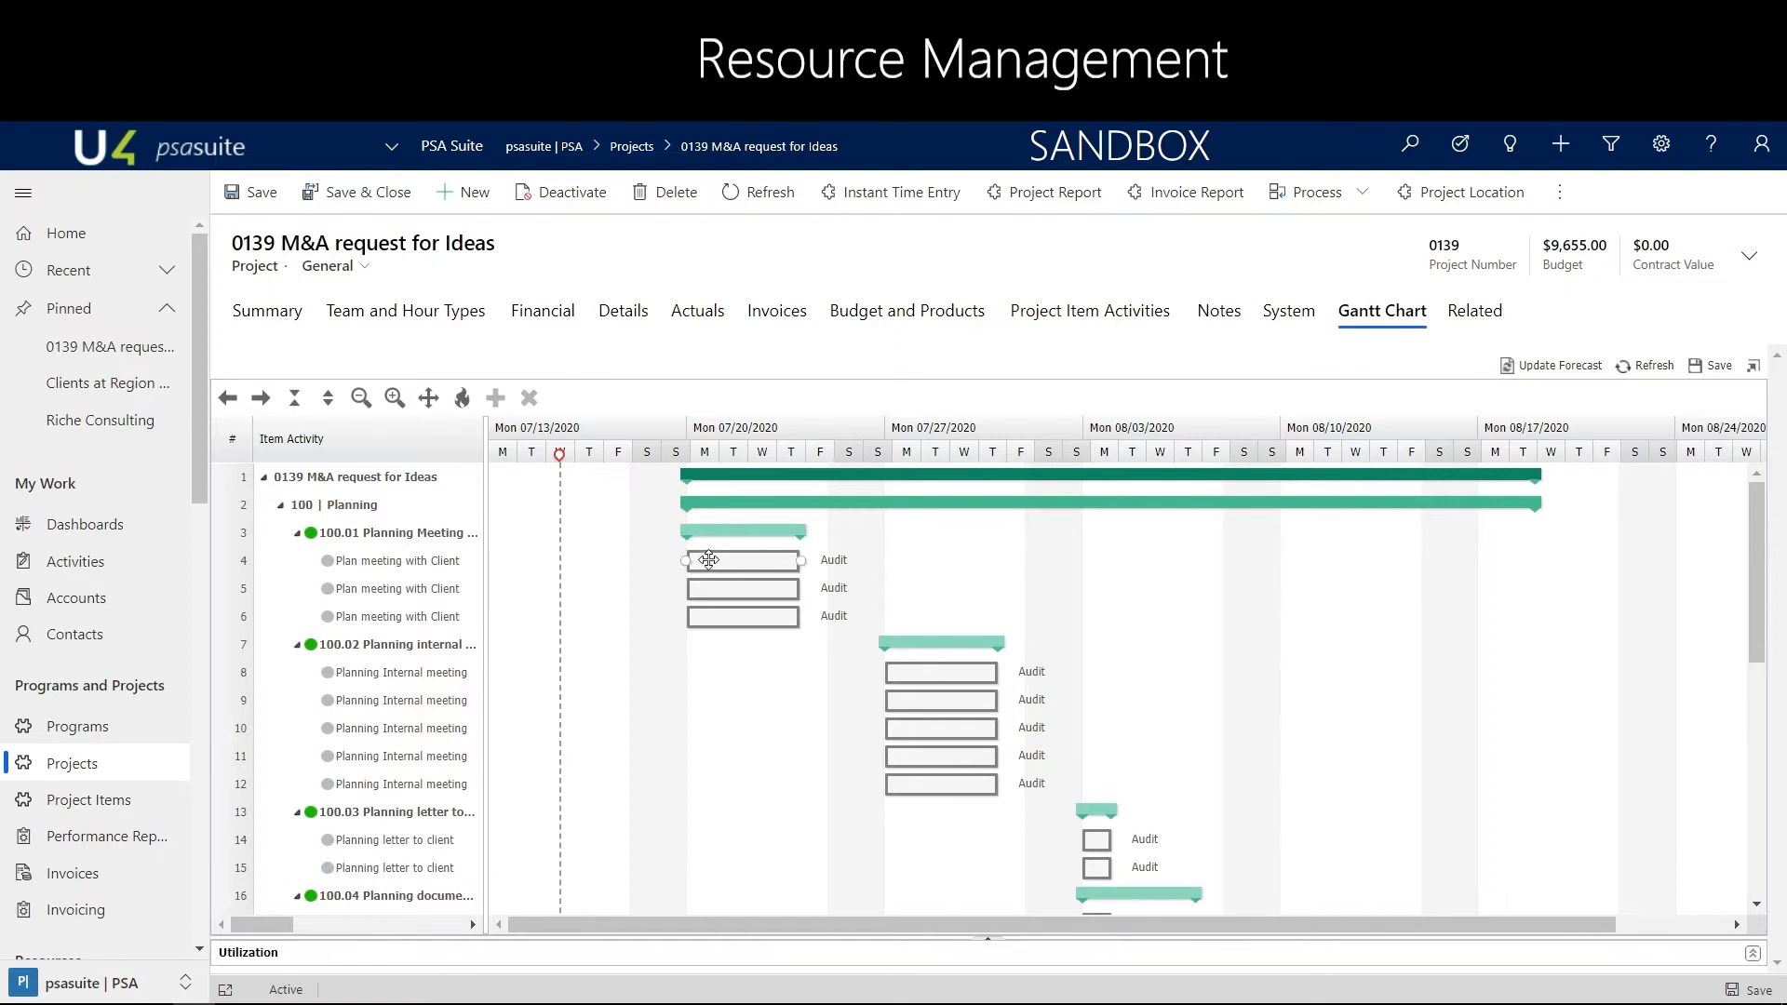
In the first Plan meeting with Client activity, set the required skills to English and IFRS 16
double_click(708, 559)
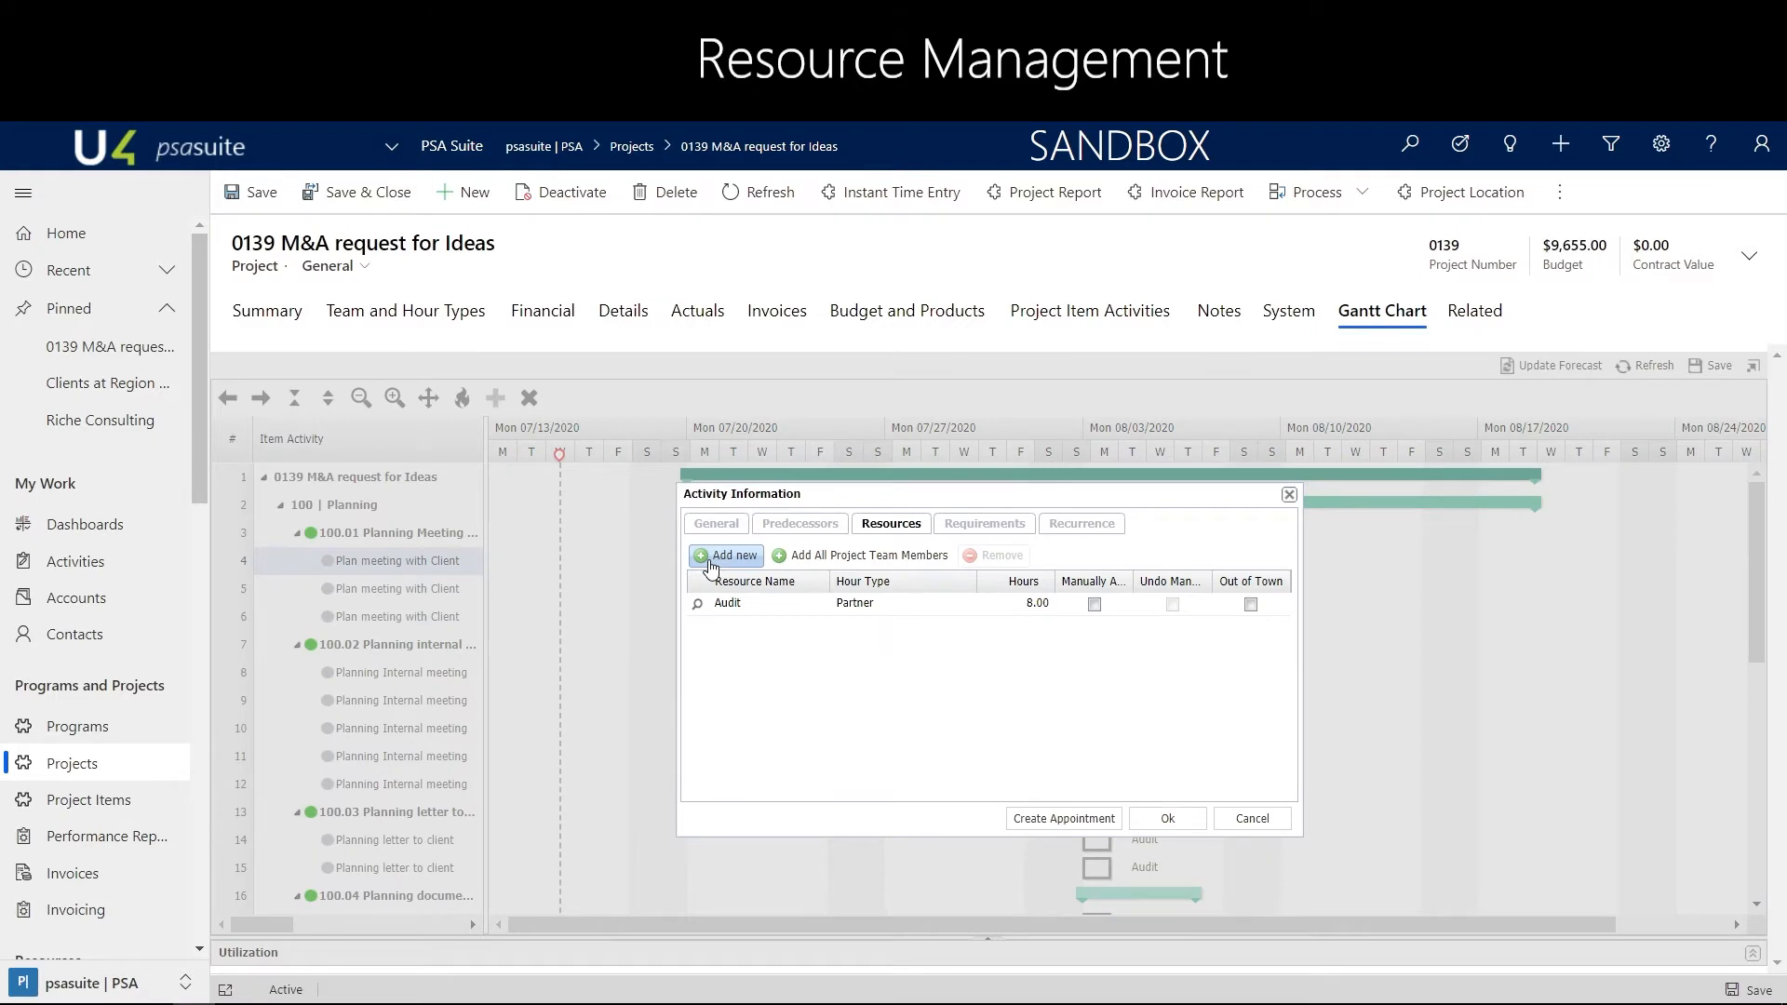
click(718, 527)
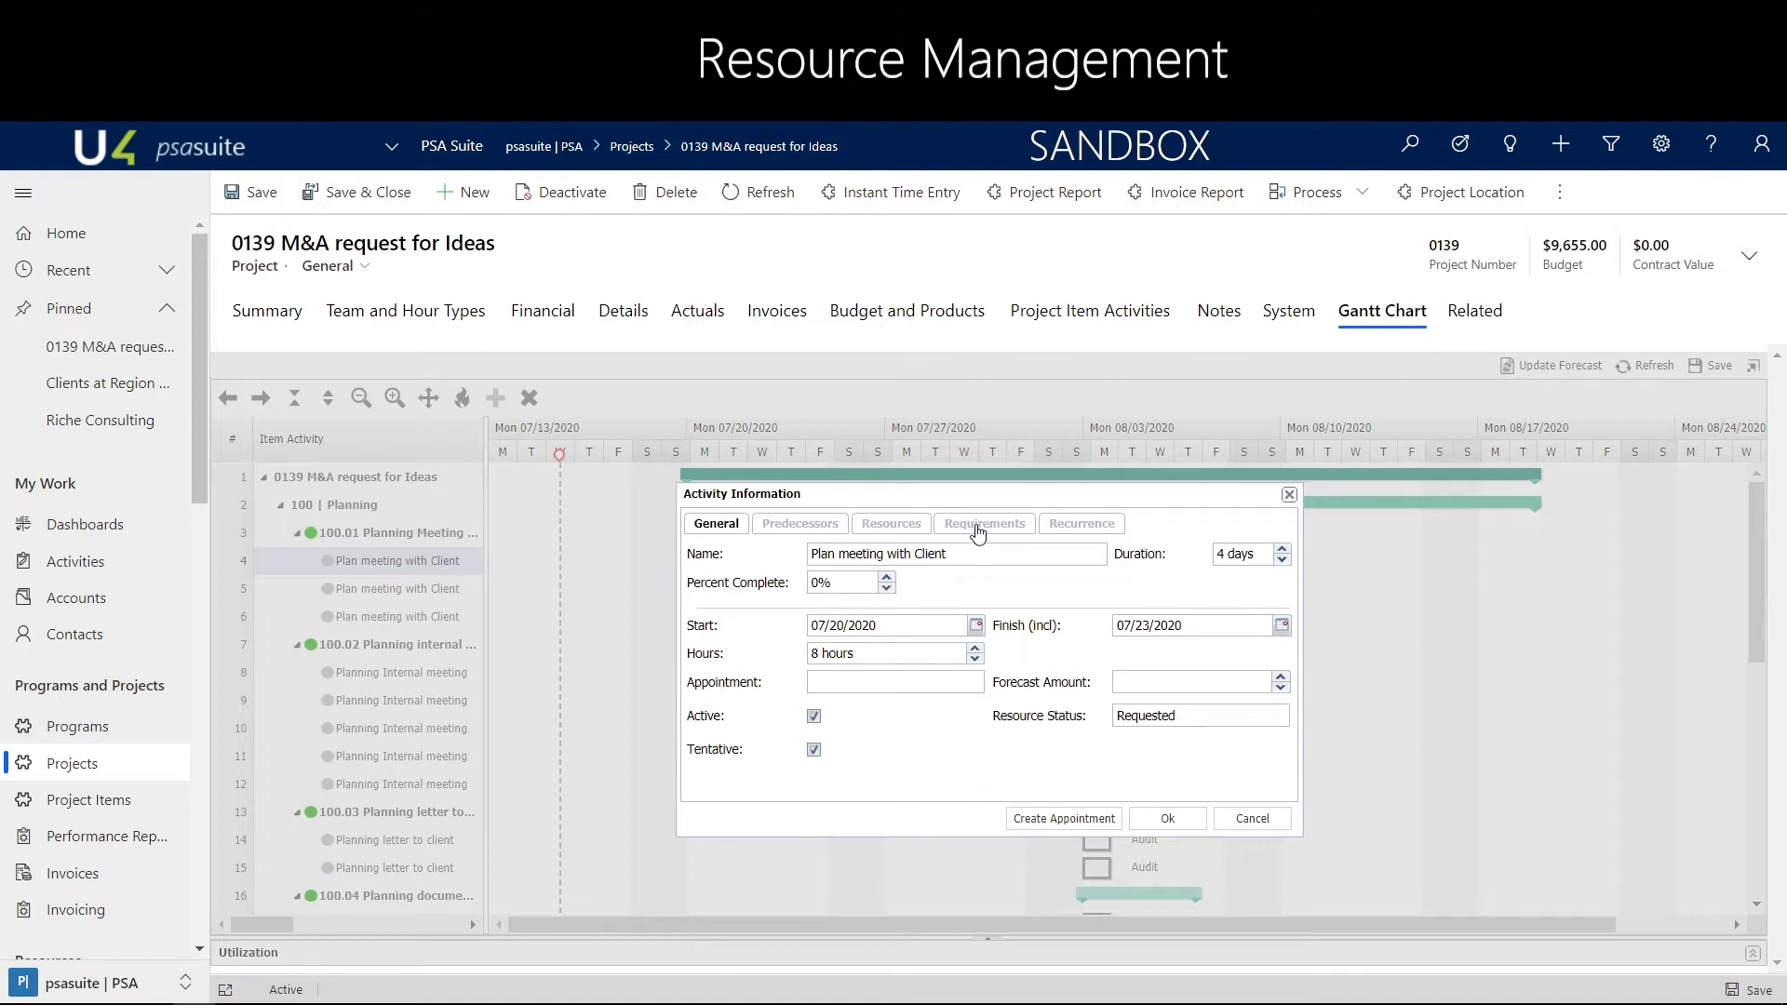
click(977, 527)
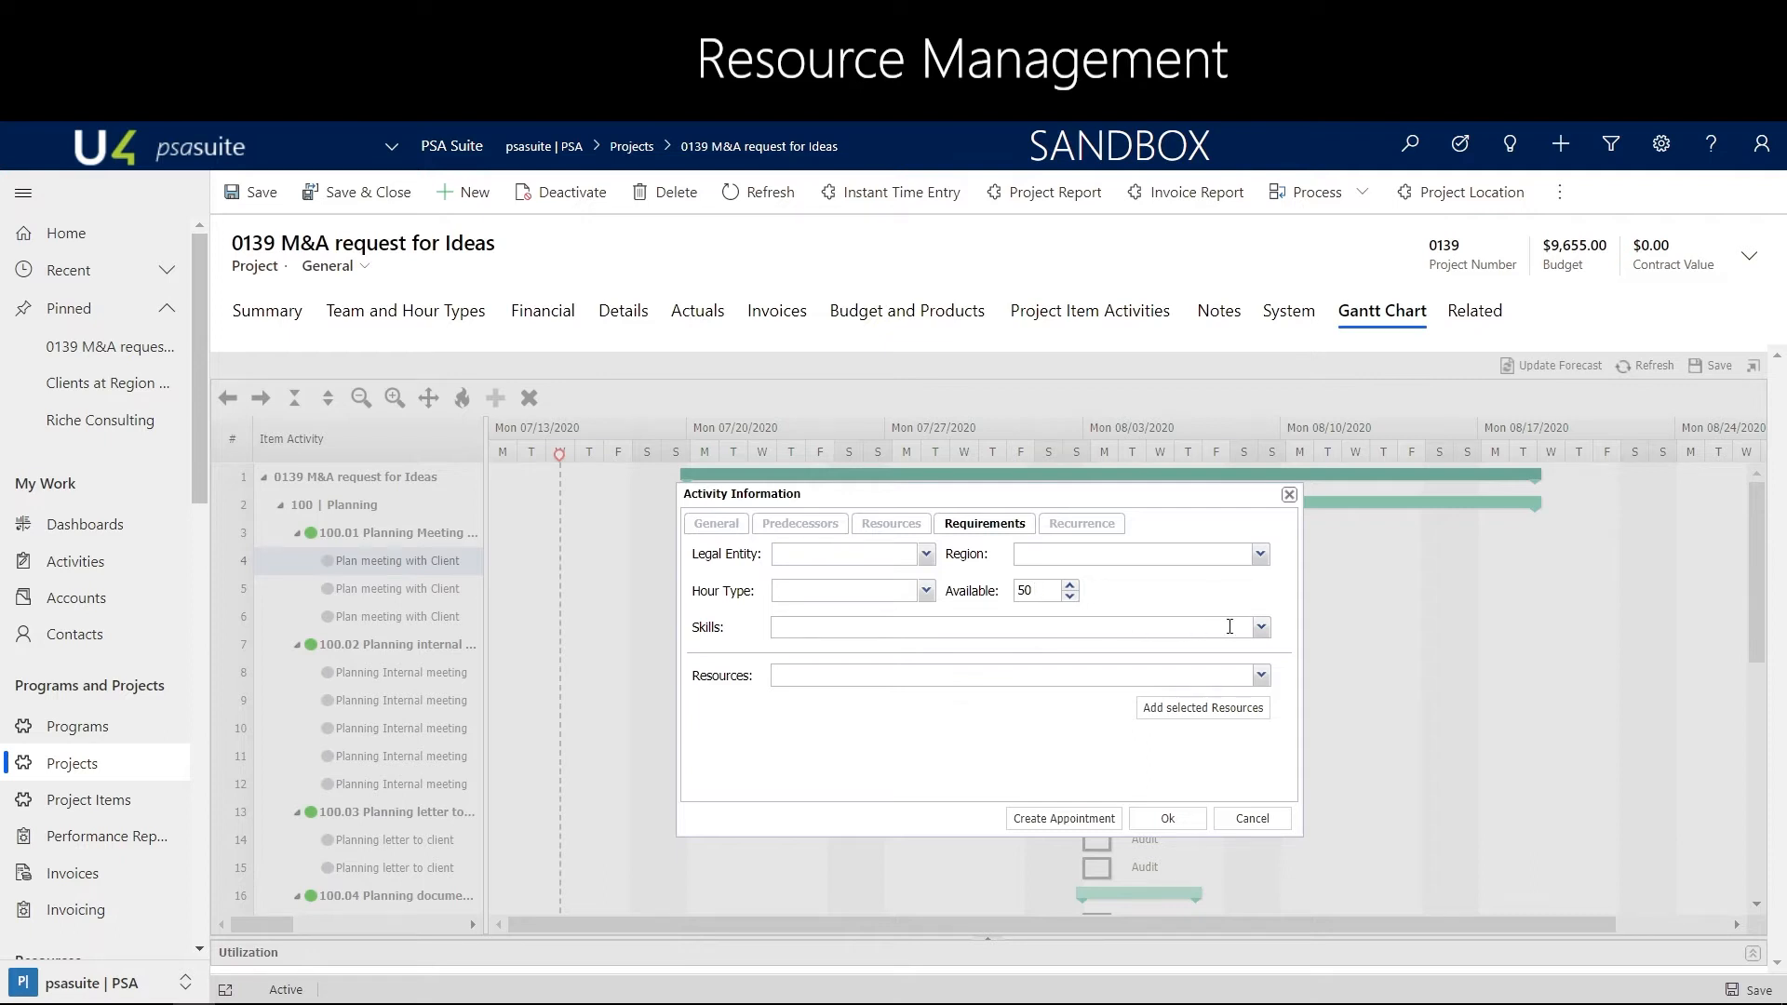
click(1262, 627)
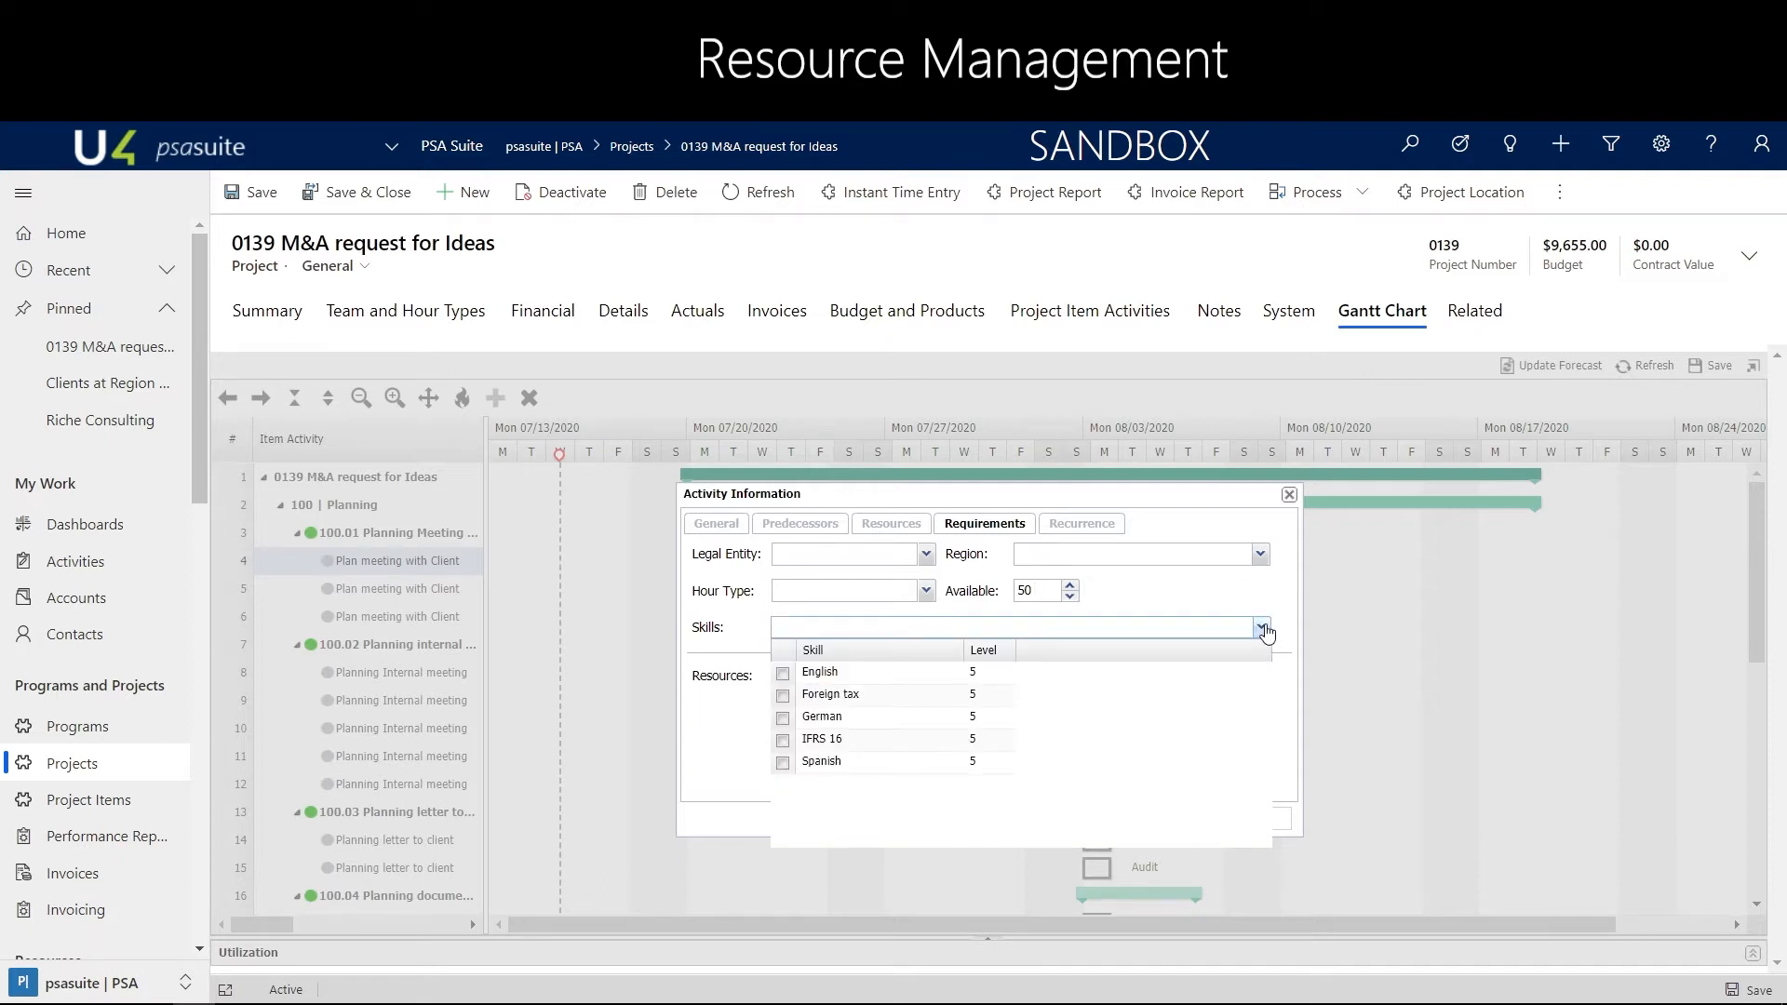
click(783, 673)
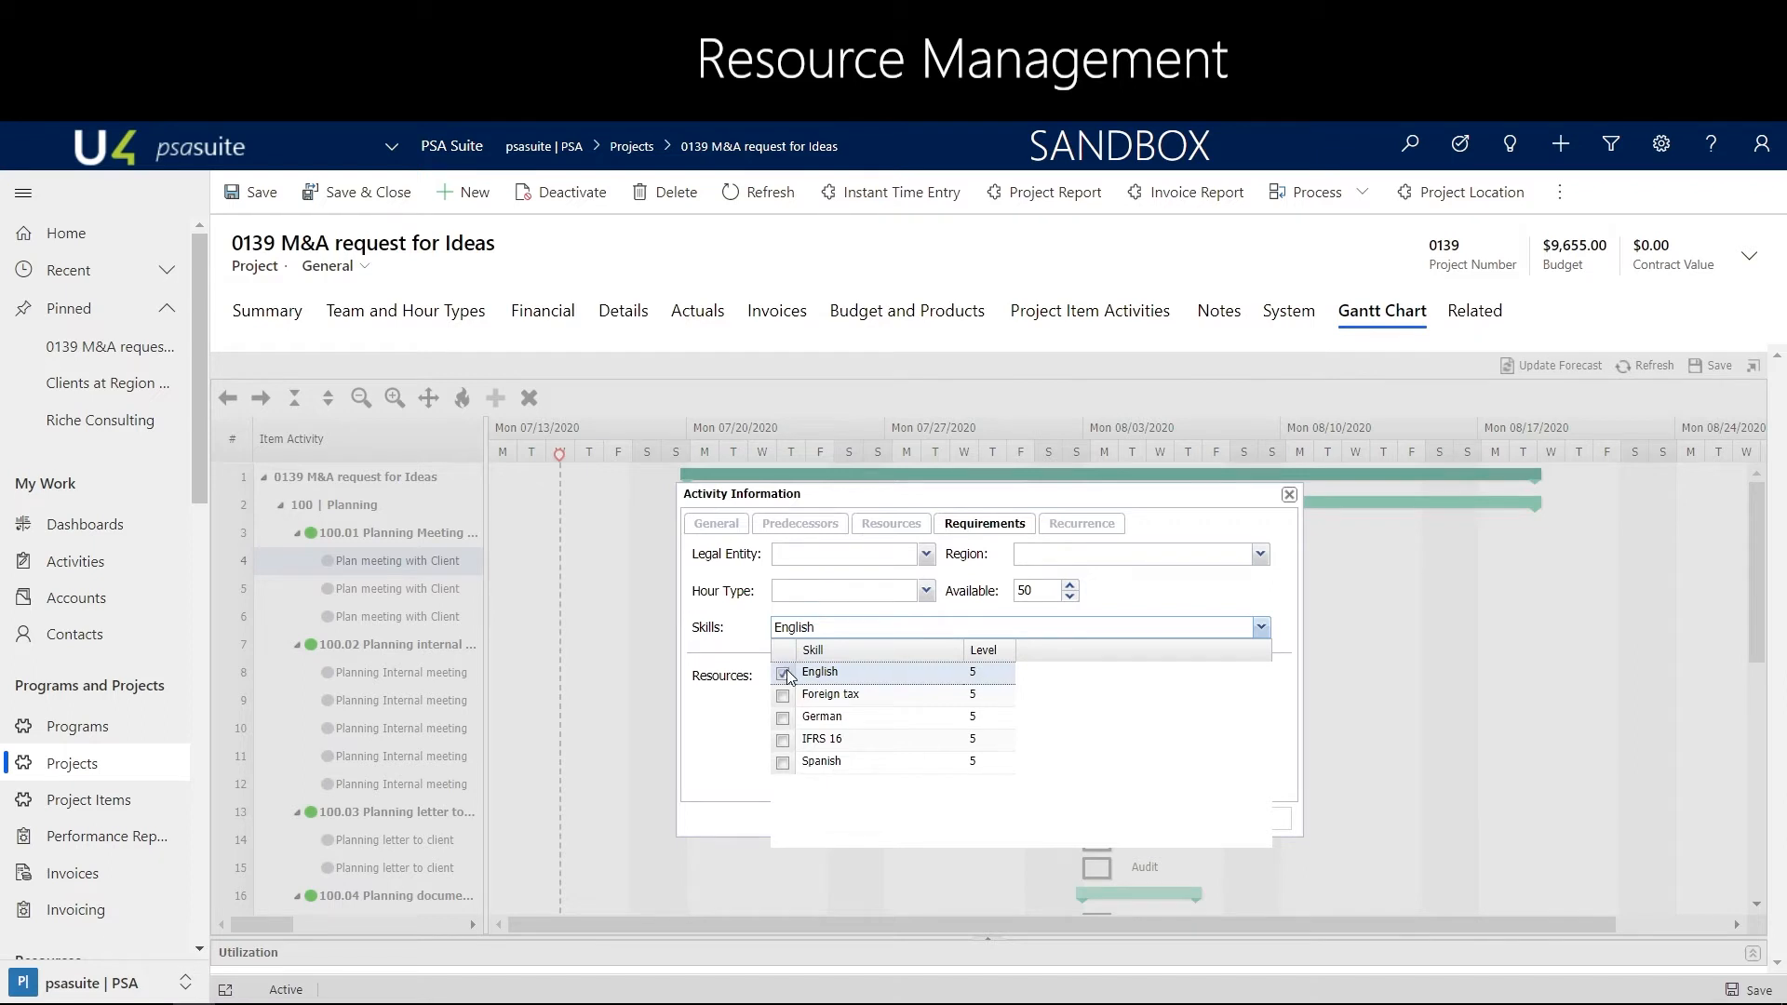
click(783, 741)
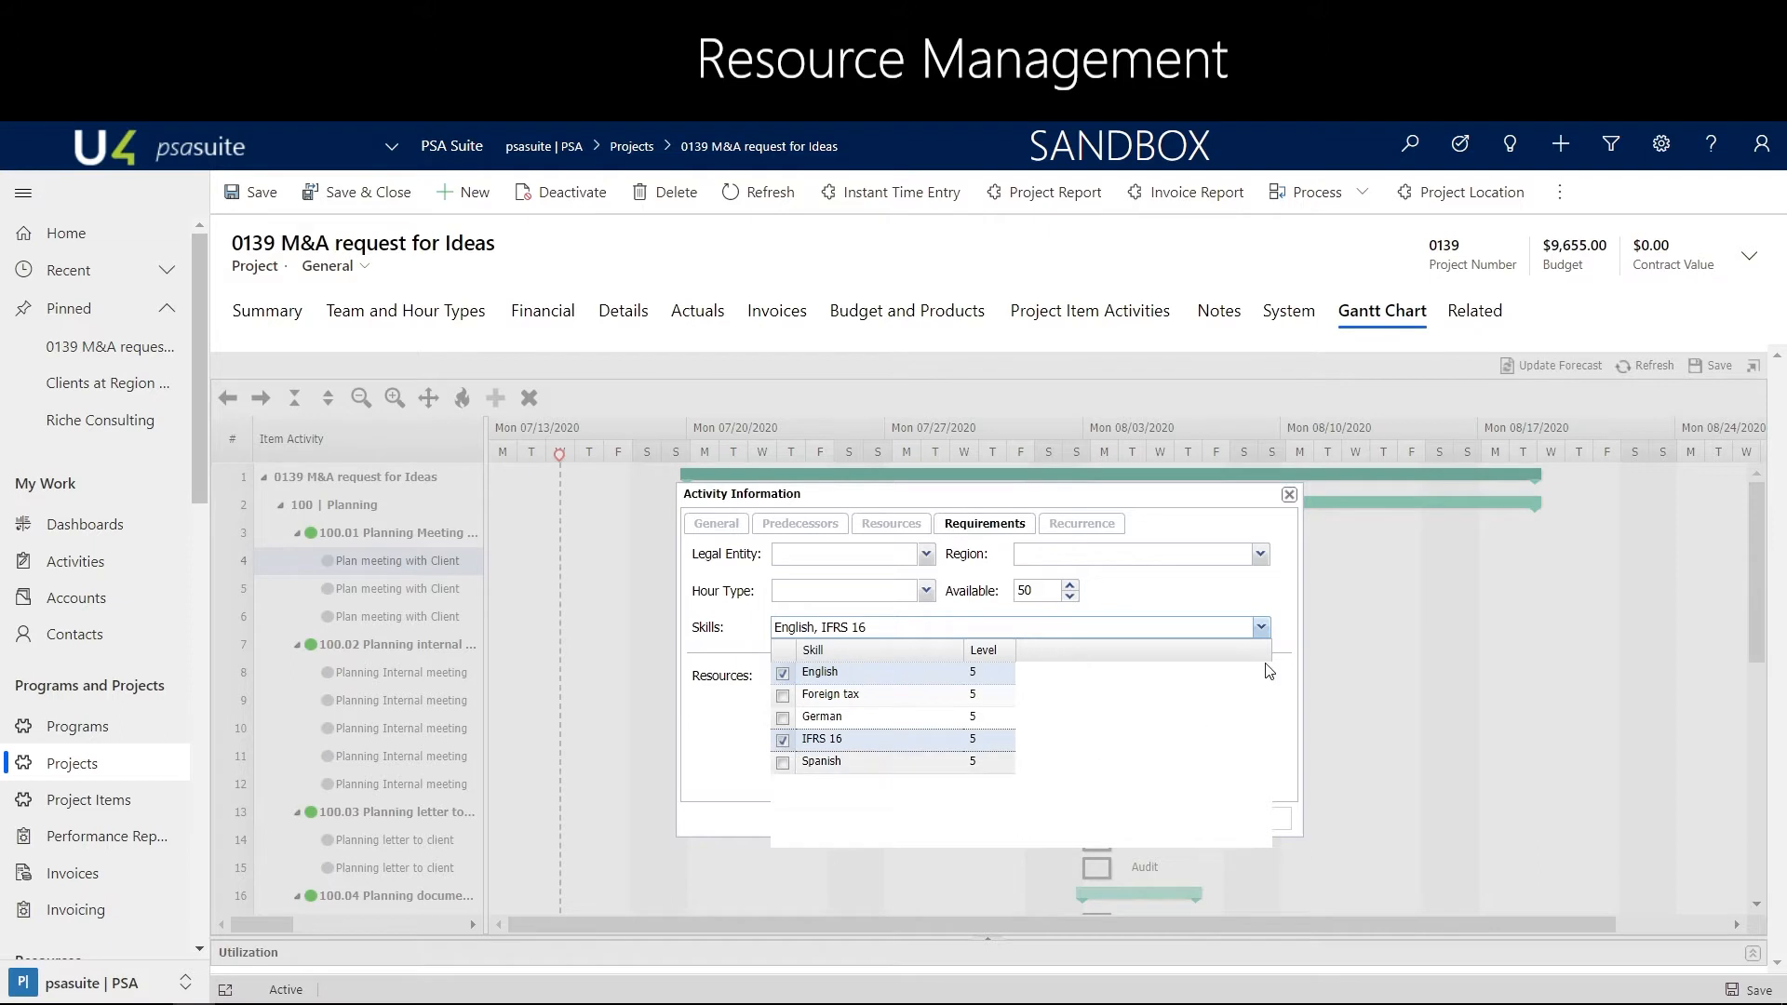
click(1281, 637)
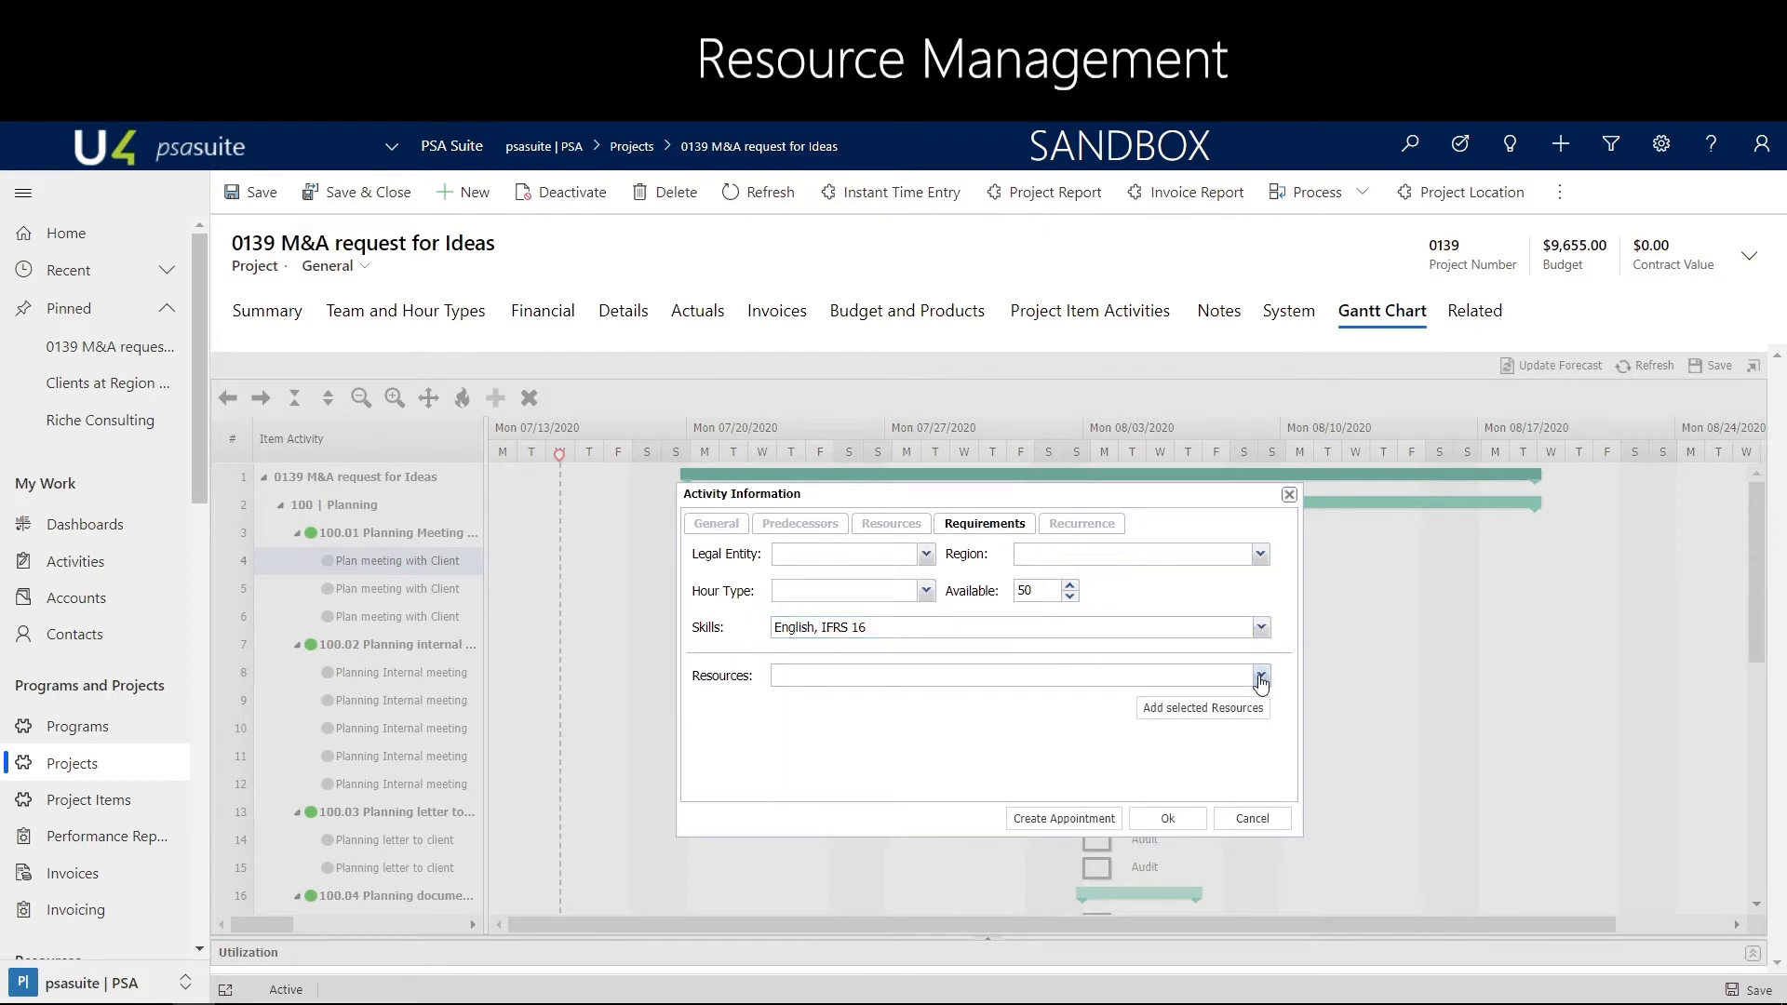
Look up resources matching the activity's requirements and select the available Unit4 employee
click(1262, 681)
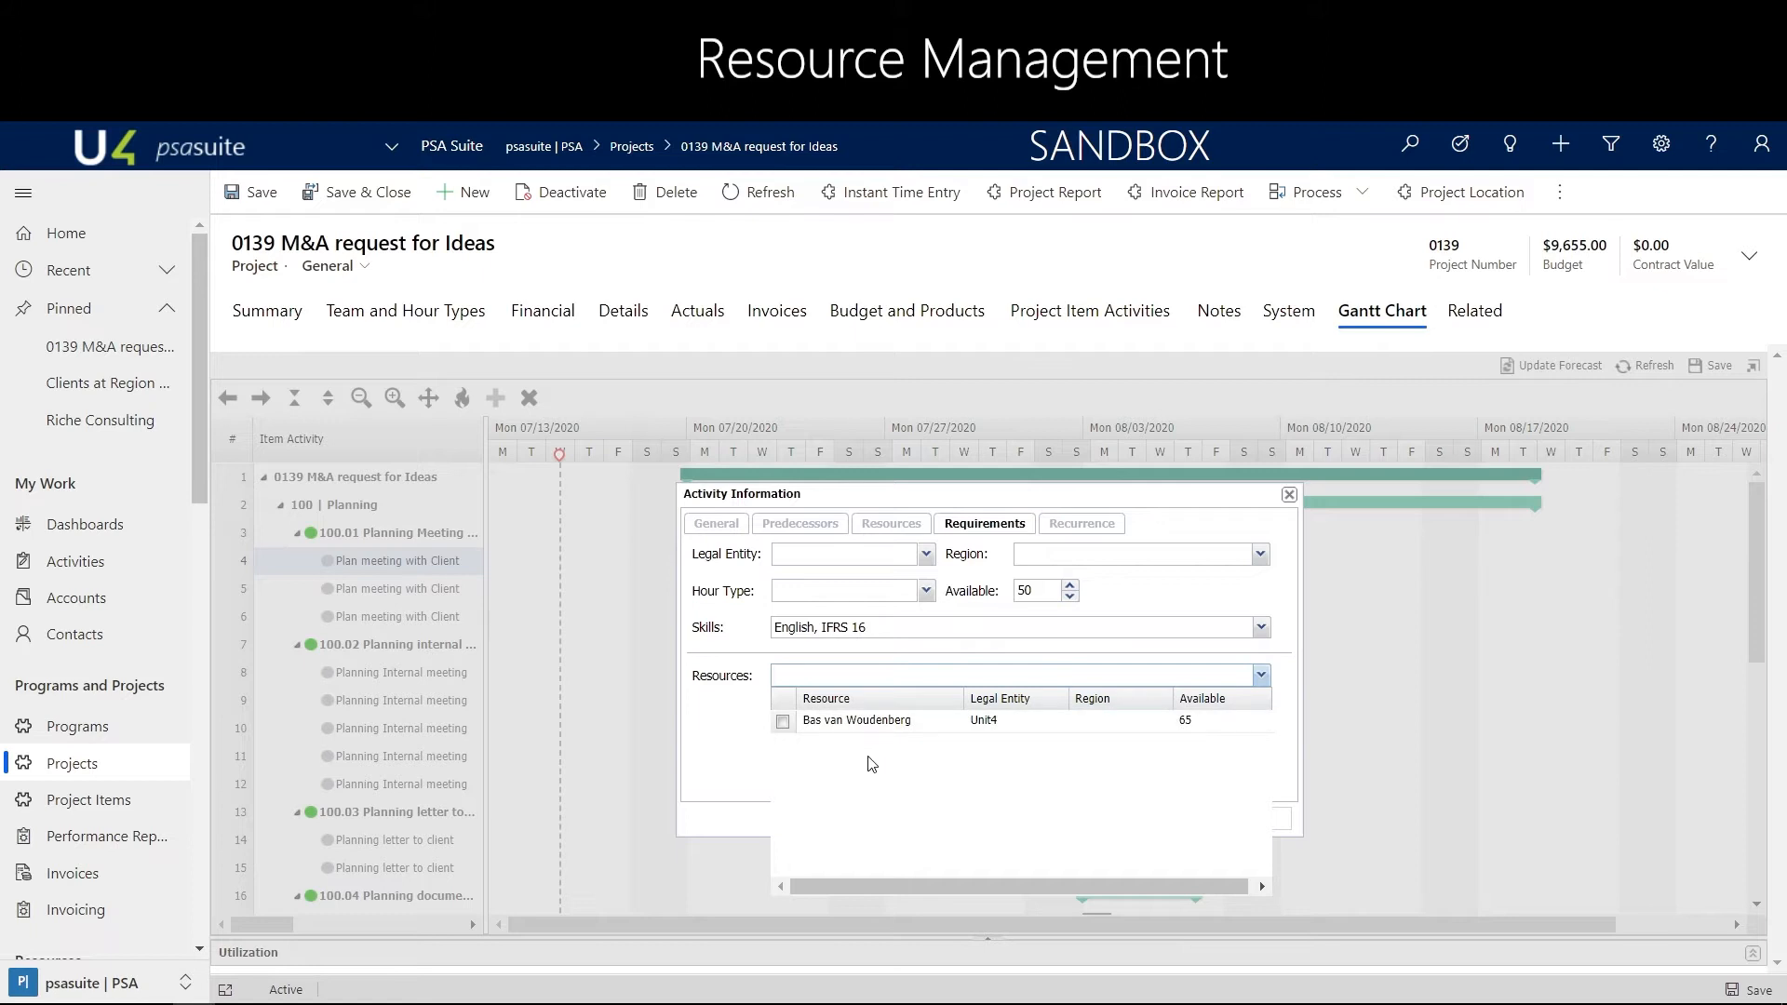
click(783, 721)
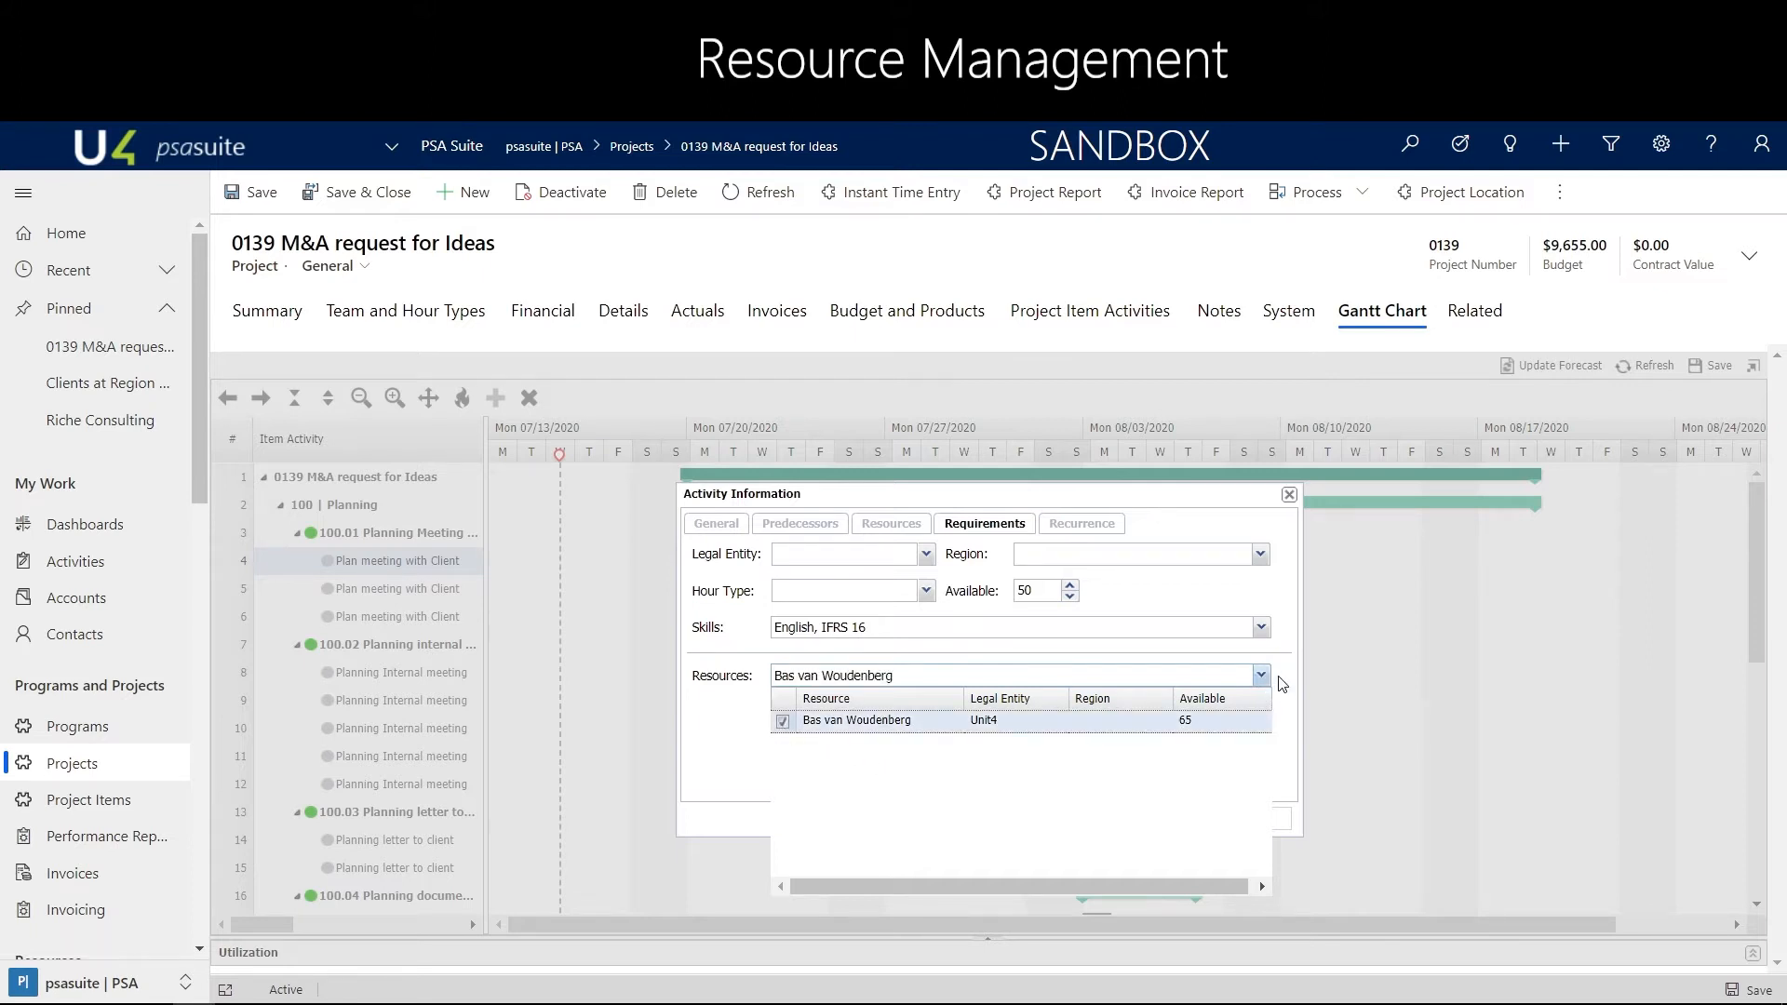
click(1263, 677)
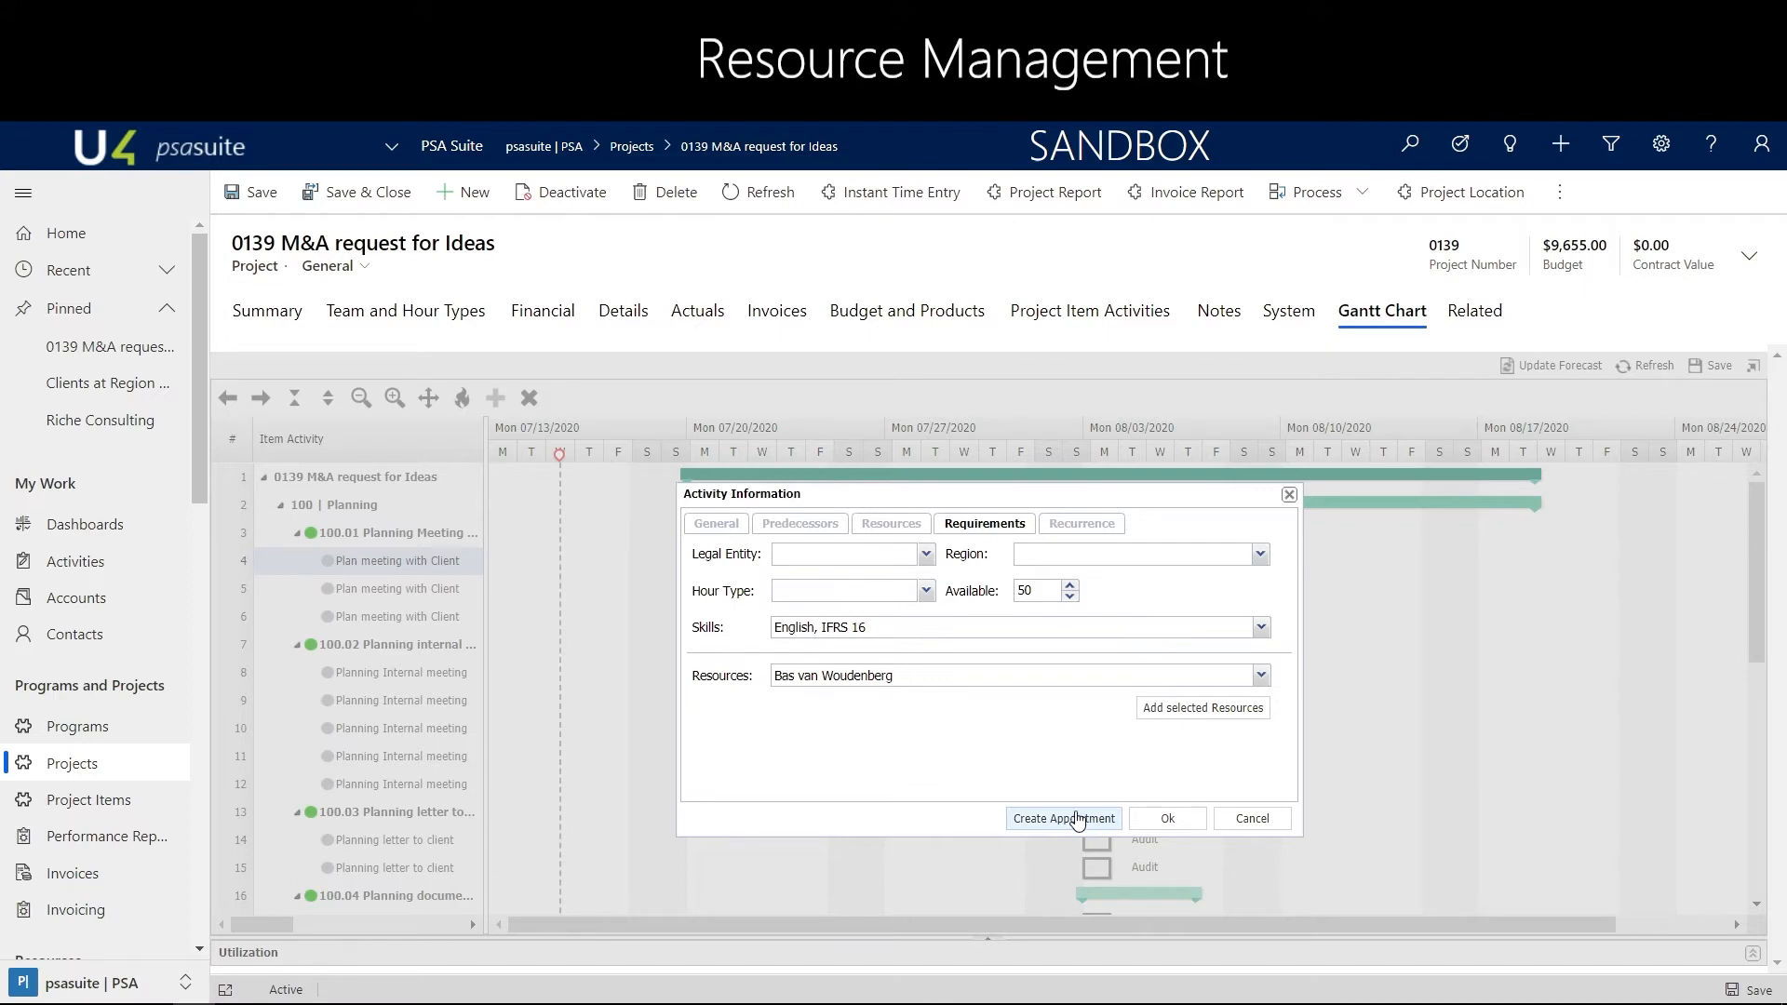
Replace the activity's Audit resource with the matching employee, searching by first name, and accept the activity changes
click(893, 525)
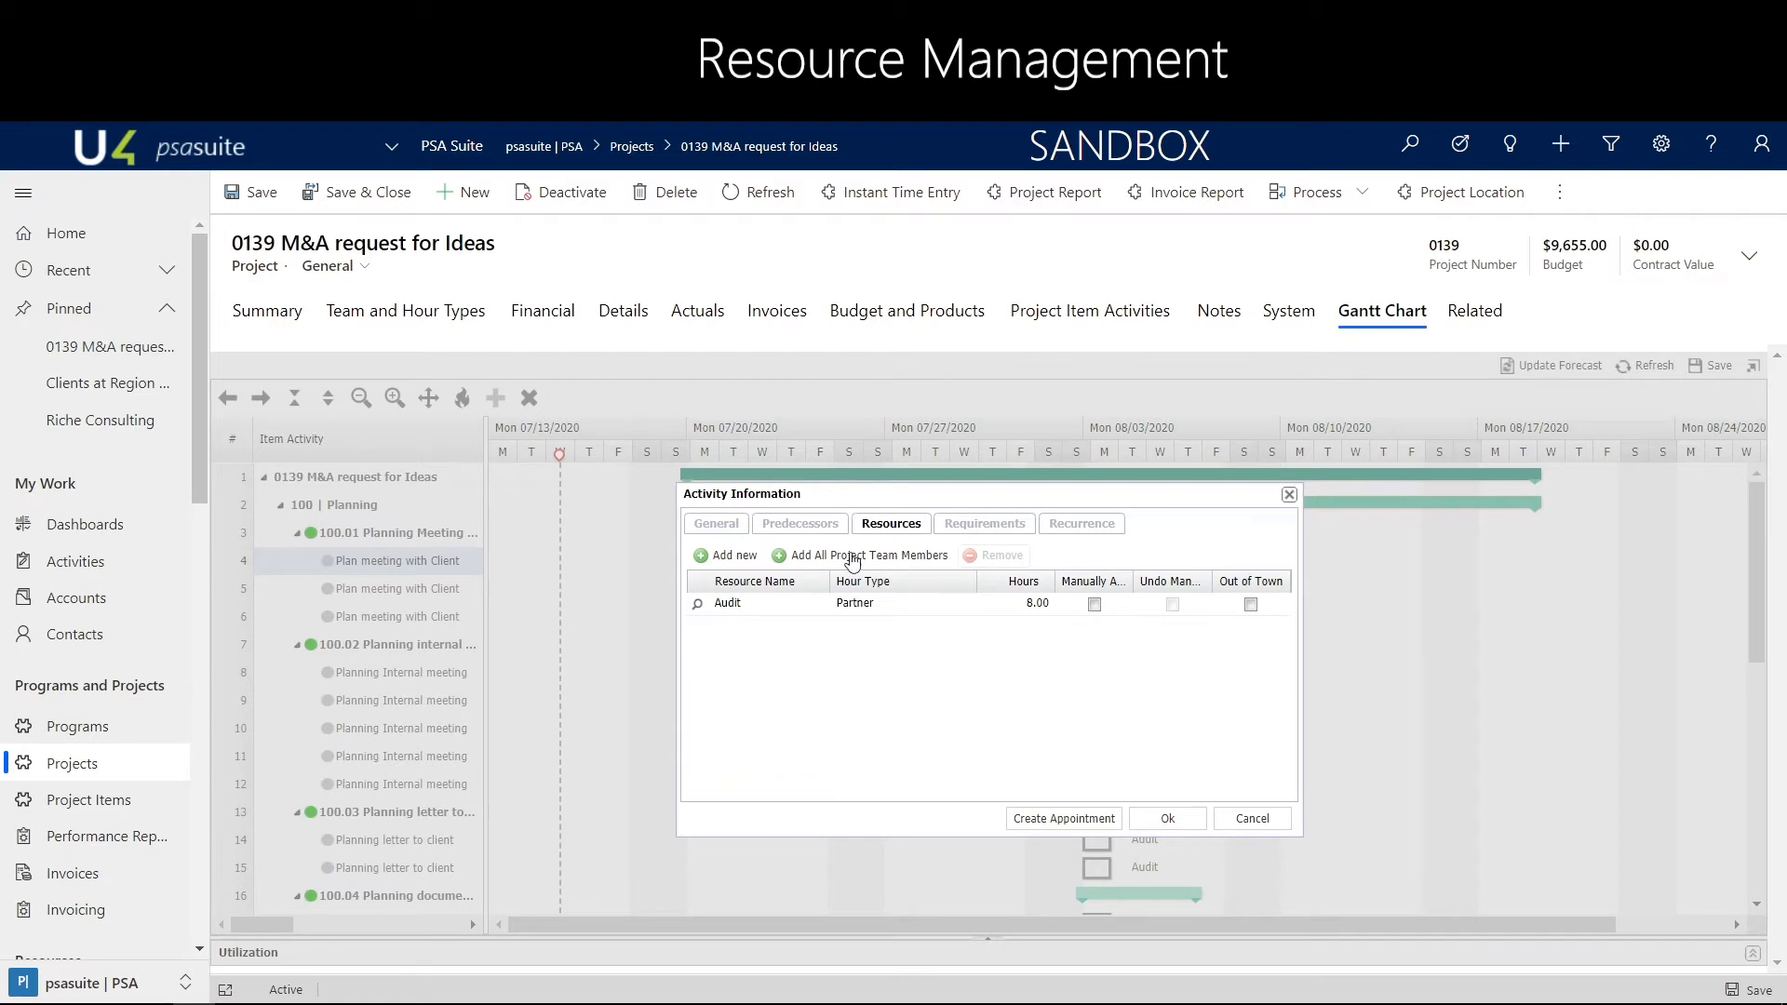
click(699, 606)
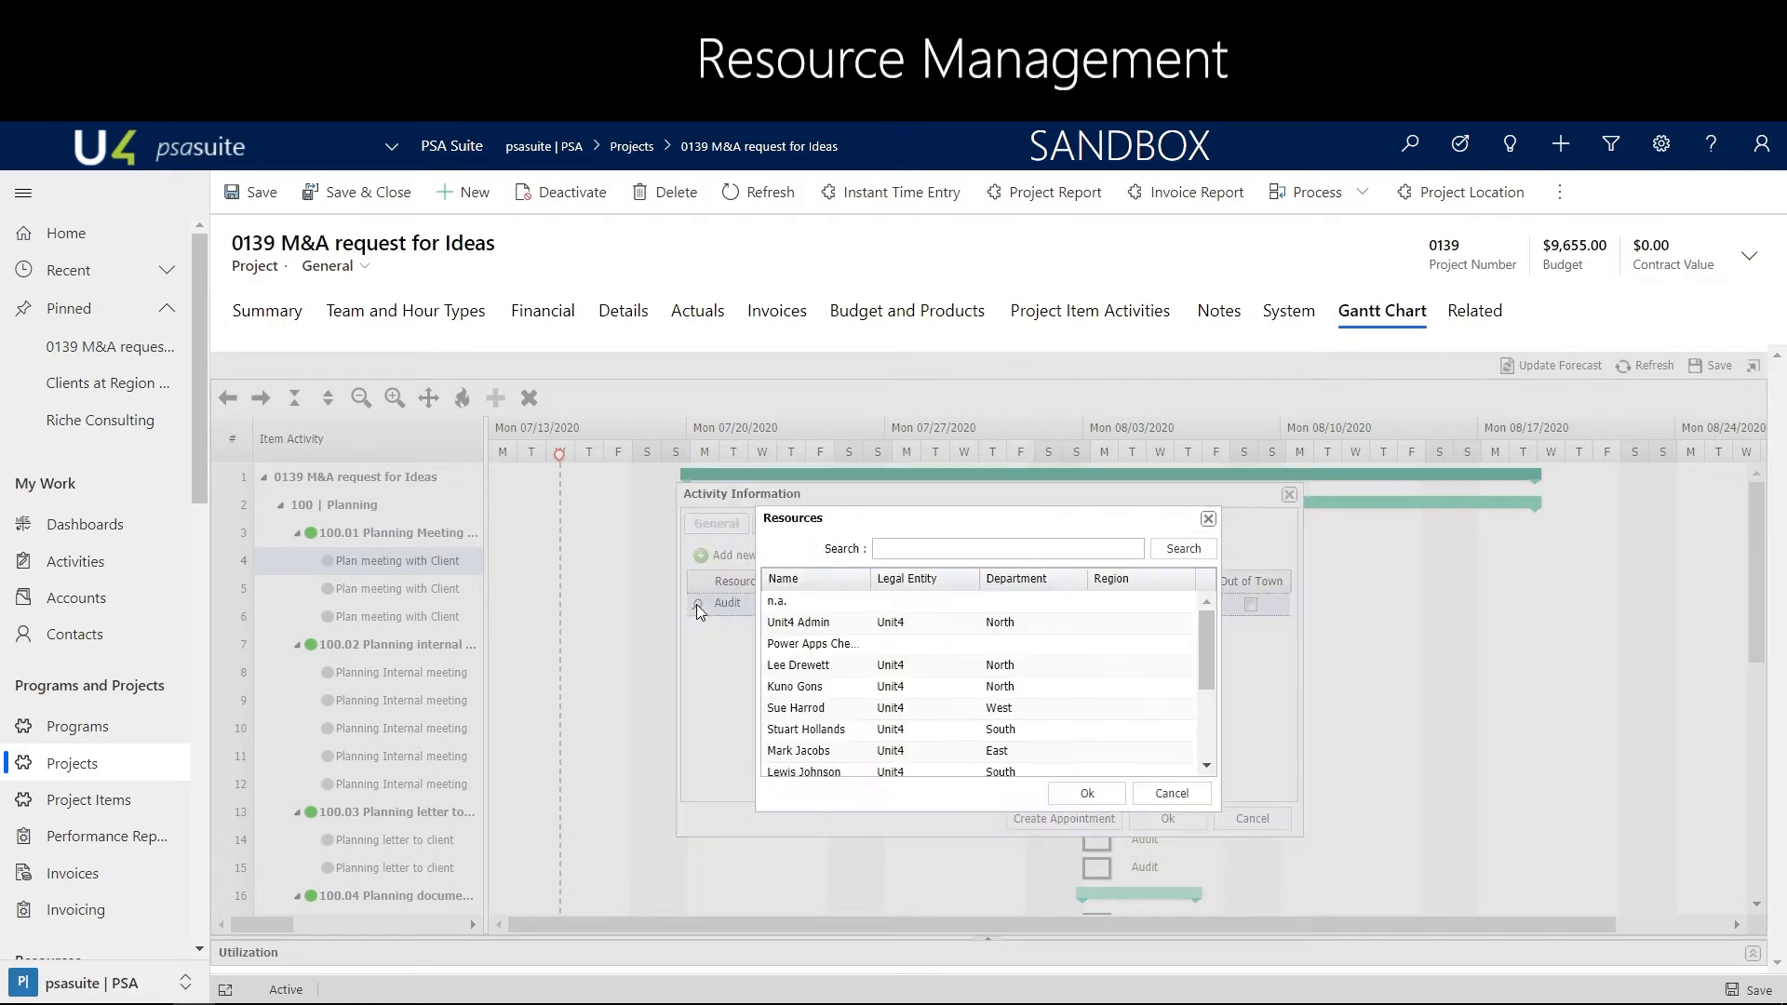
click(906, 551)
text(bas)
key(Return)
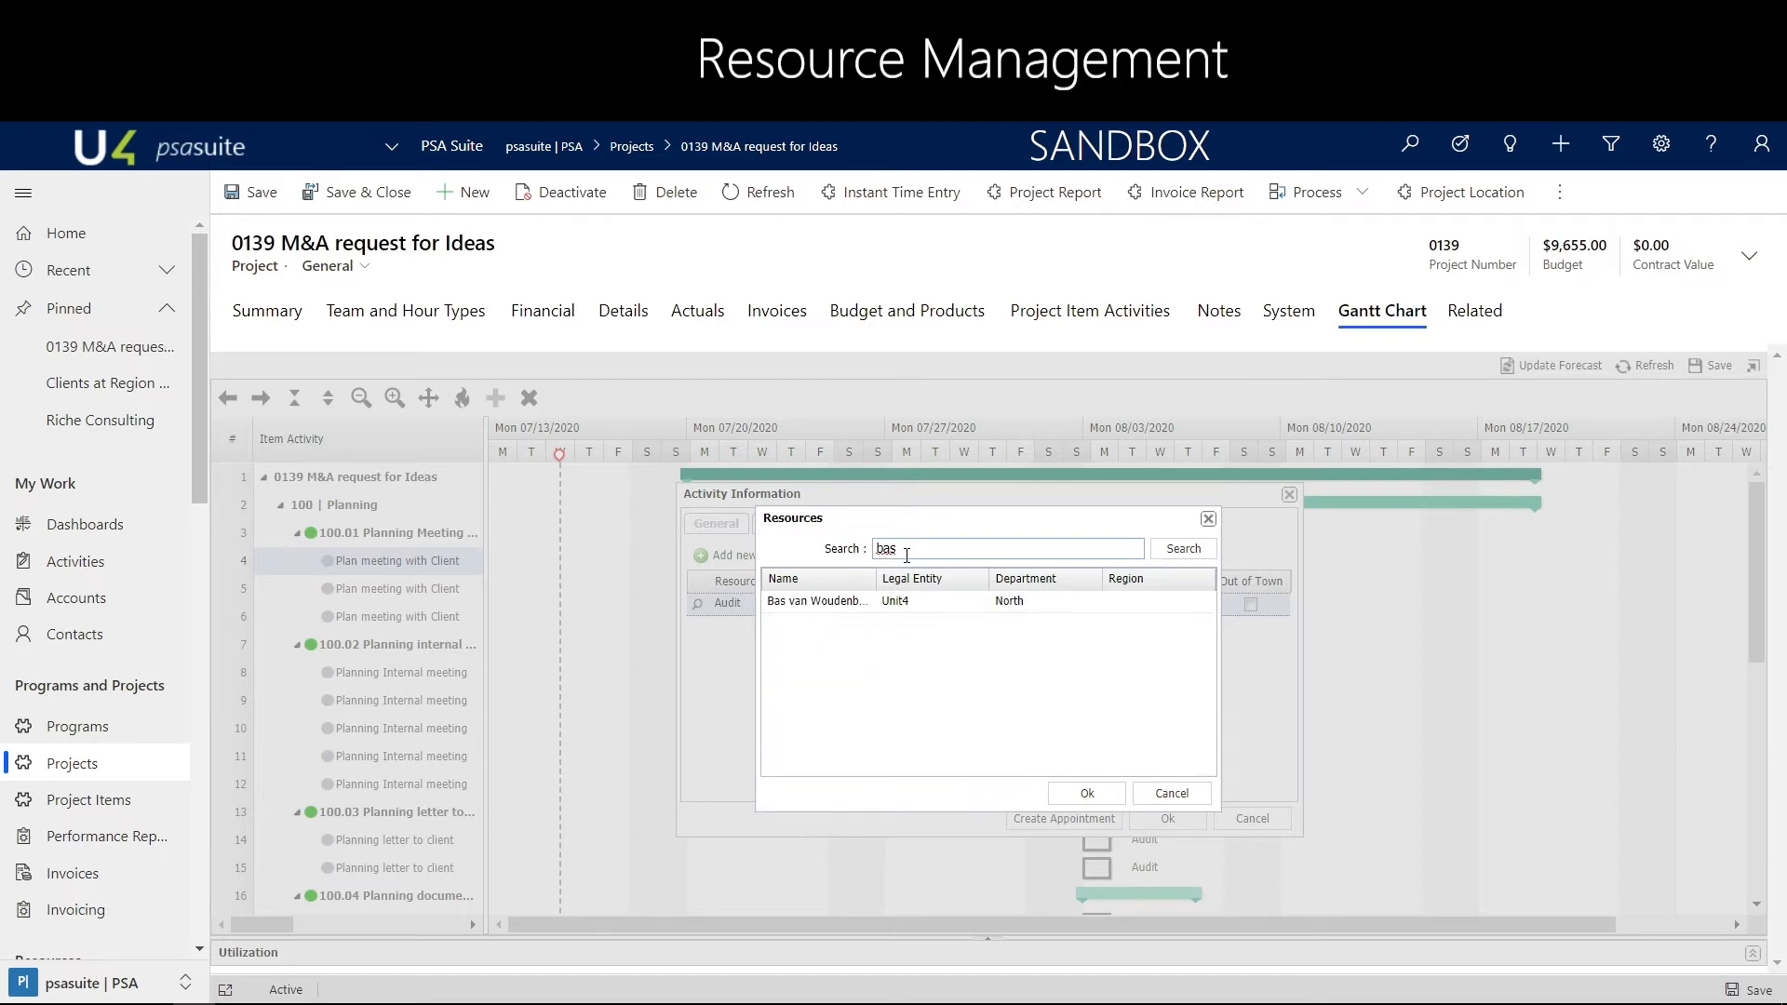
click(843, 607)
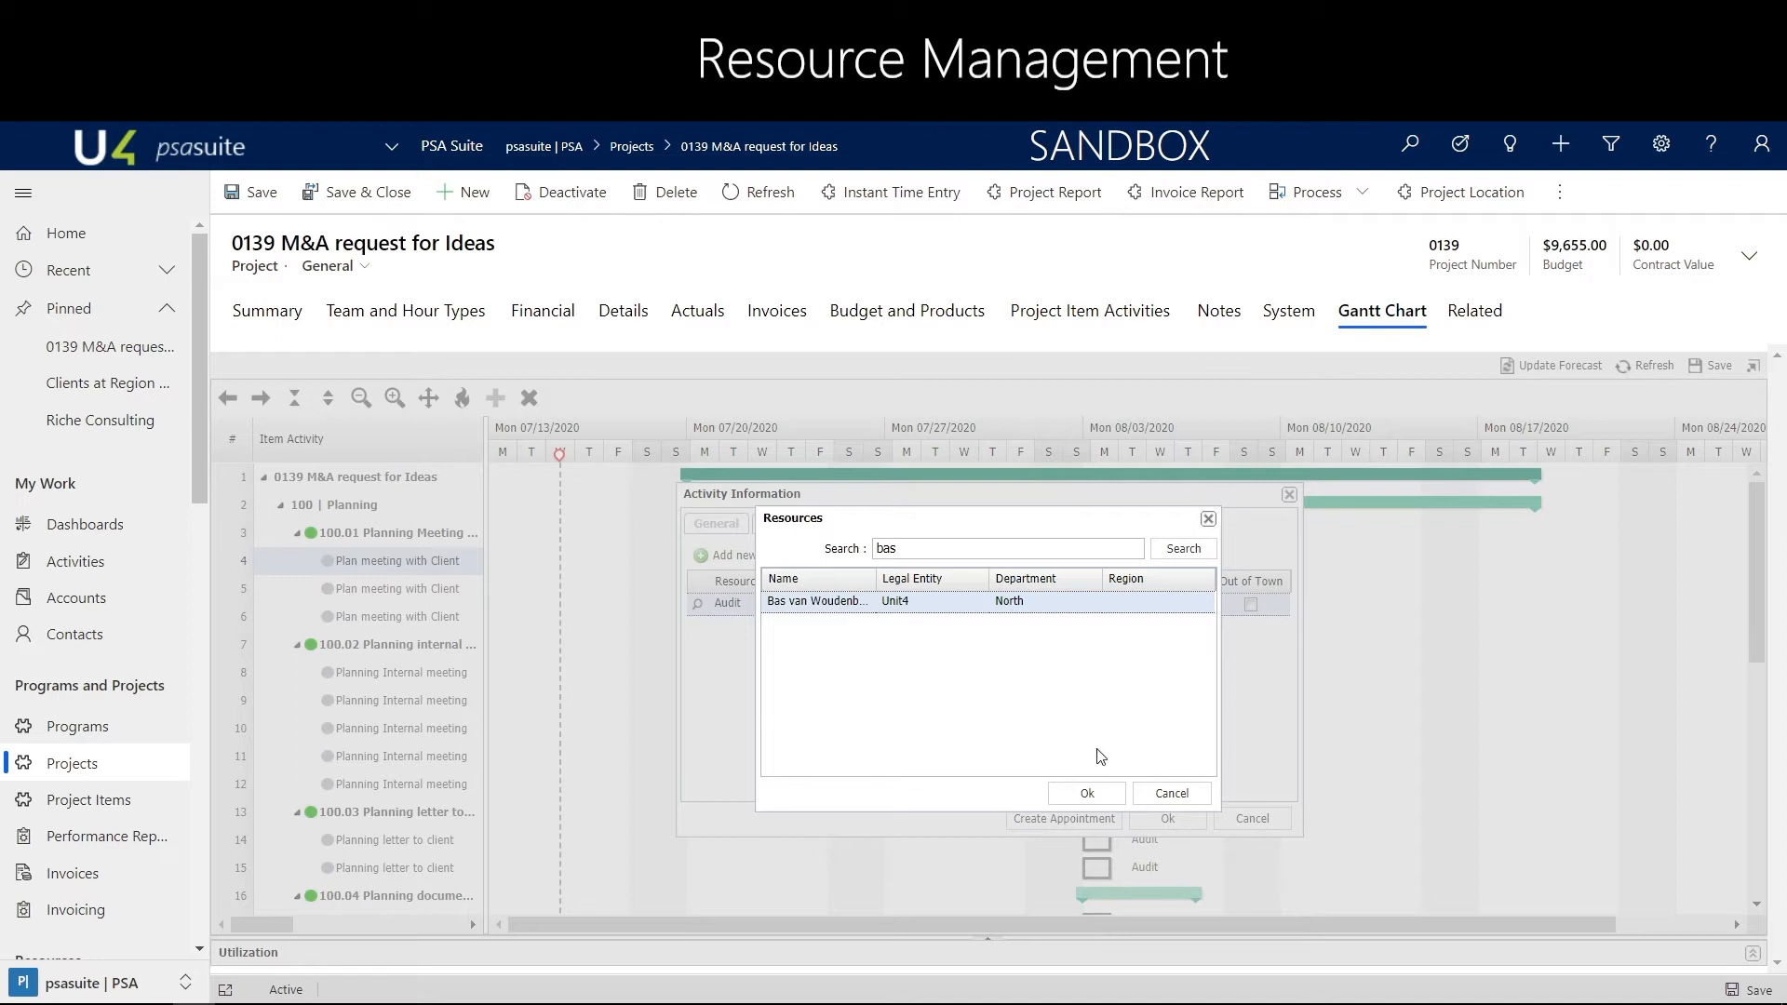
click(1091, 794)
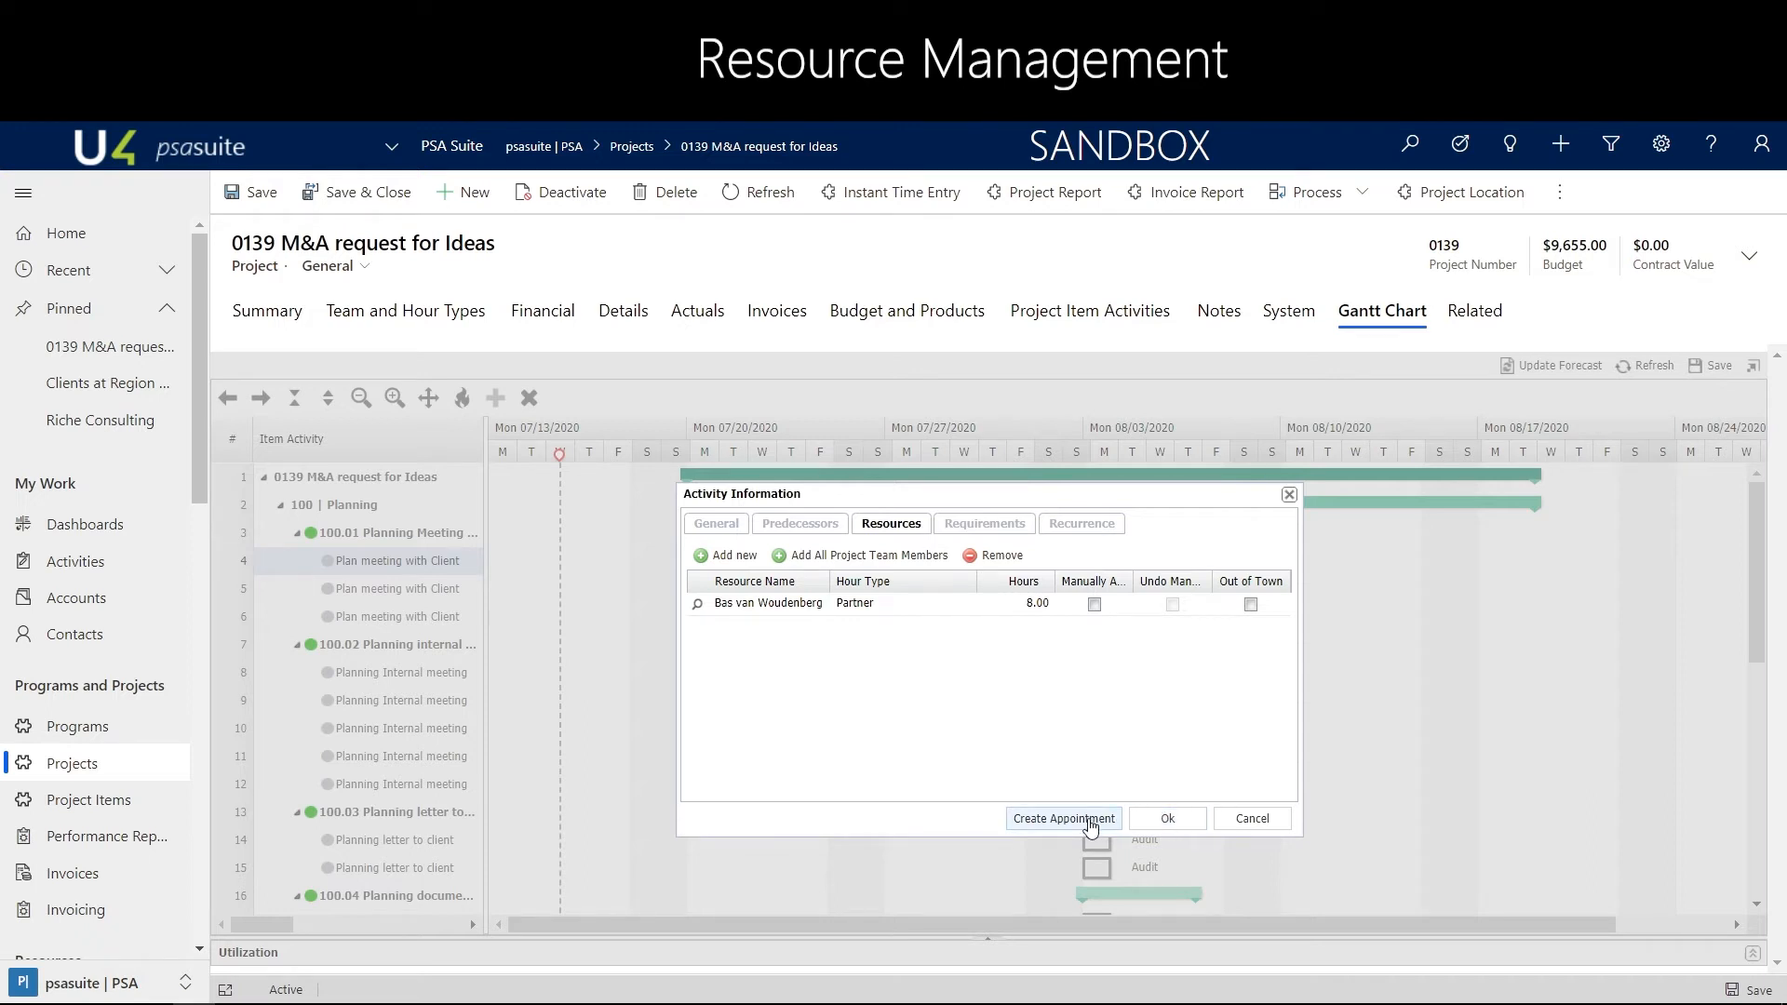
click(1089, 821)
click(1168, 819)
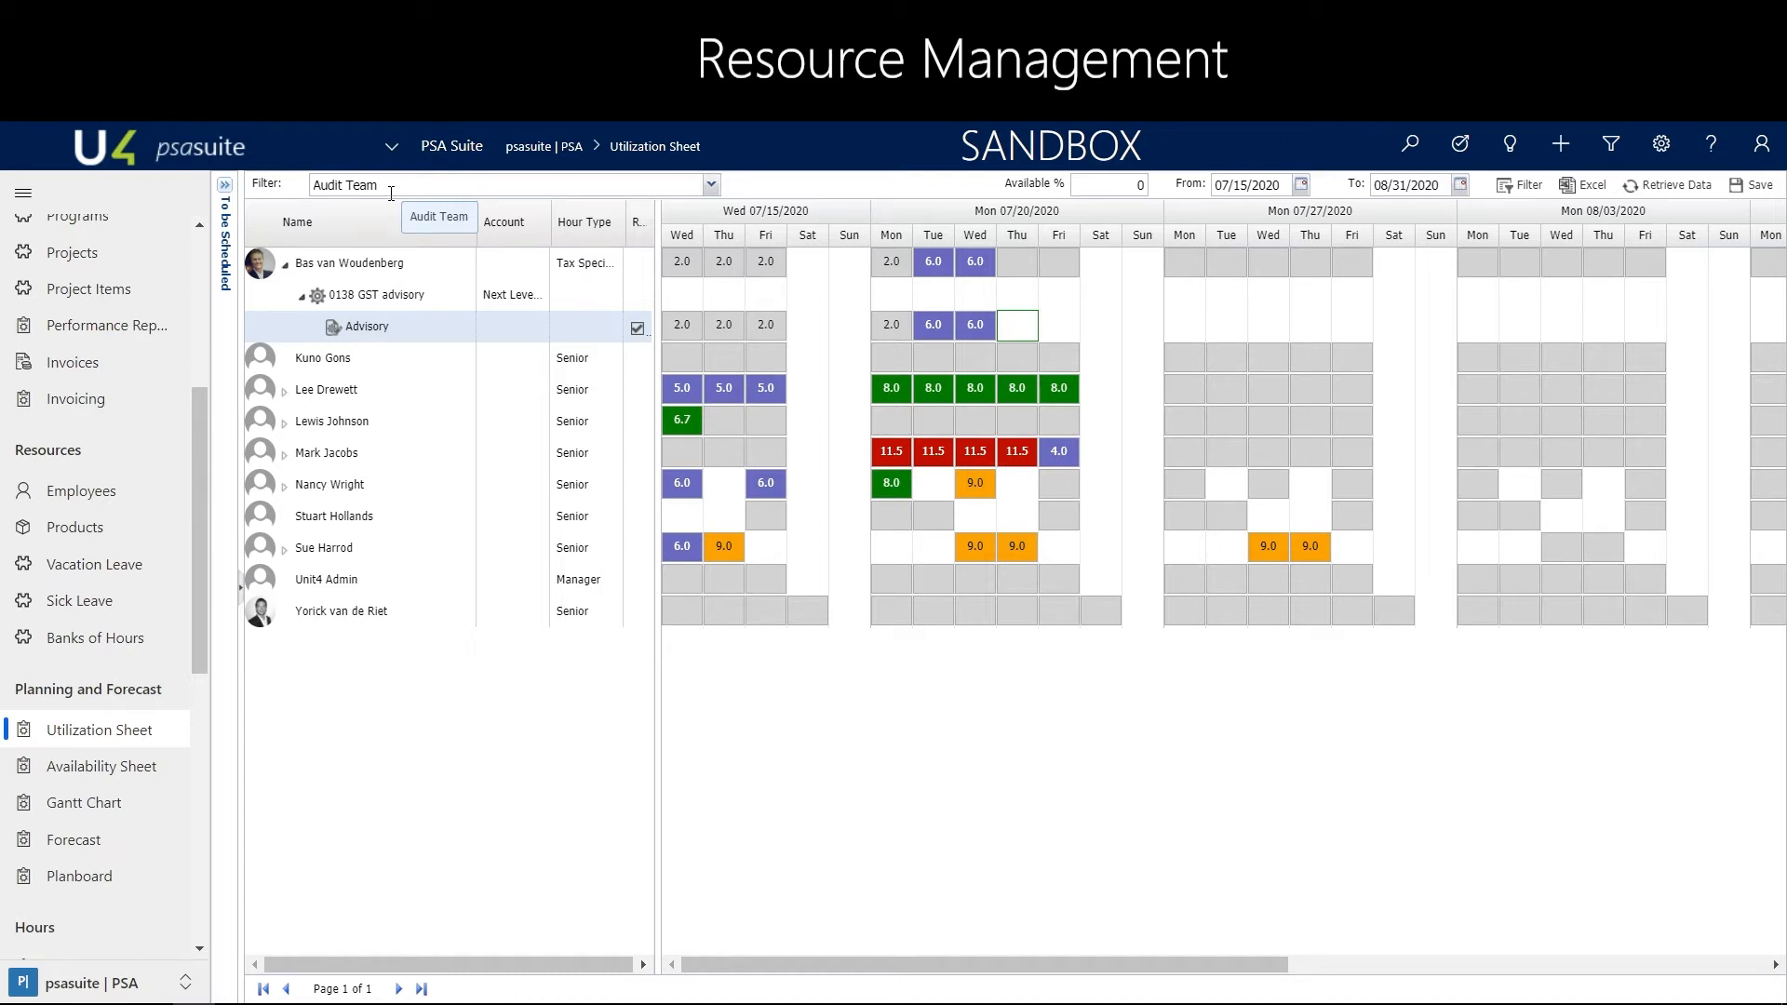
Retrieve the Audit Team utilization data and examine the assigned employee's planned hours on the M&A request for Ideas and GST advisory projects
click(1693, 187)
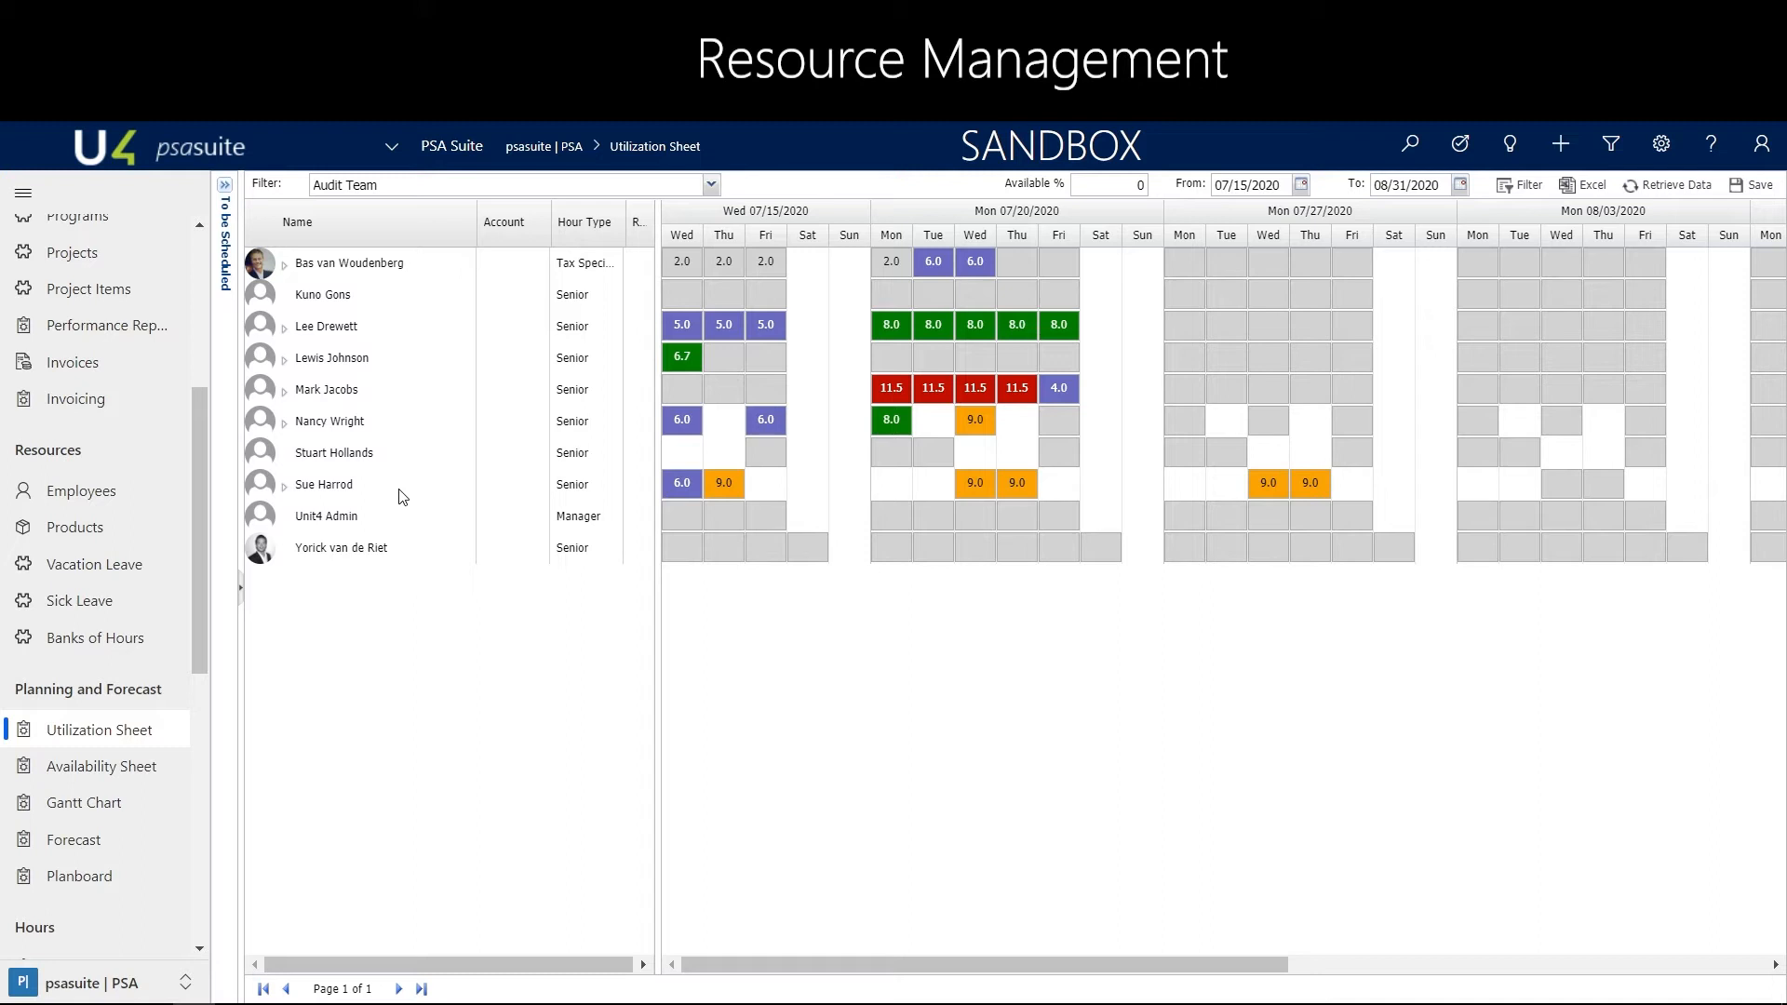
click(285, 267)
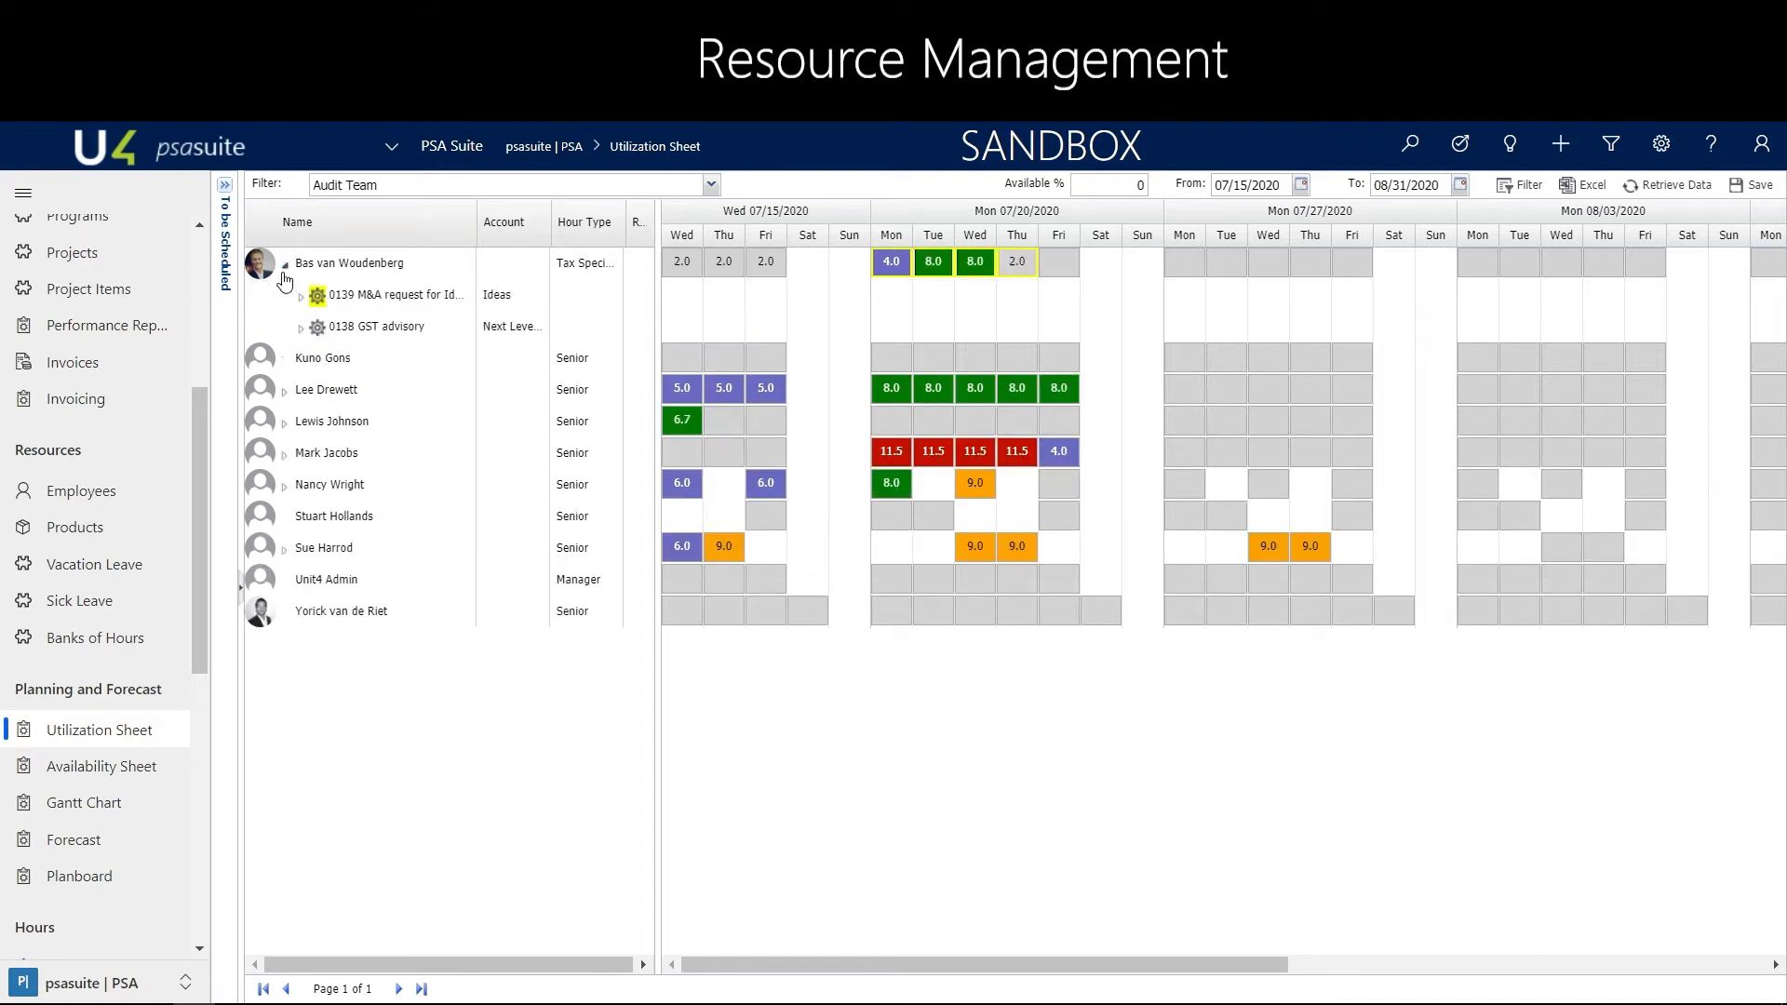
click(301, 297)
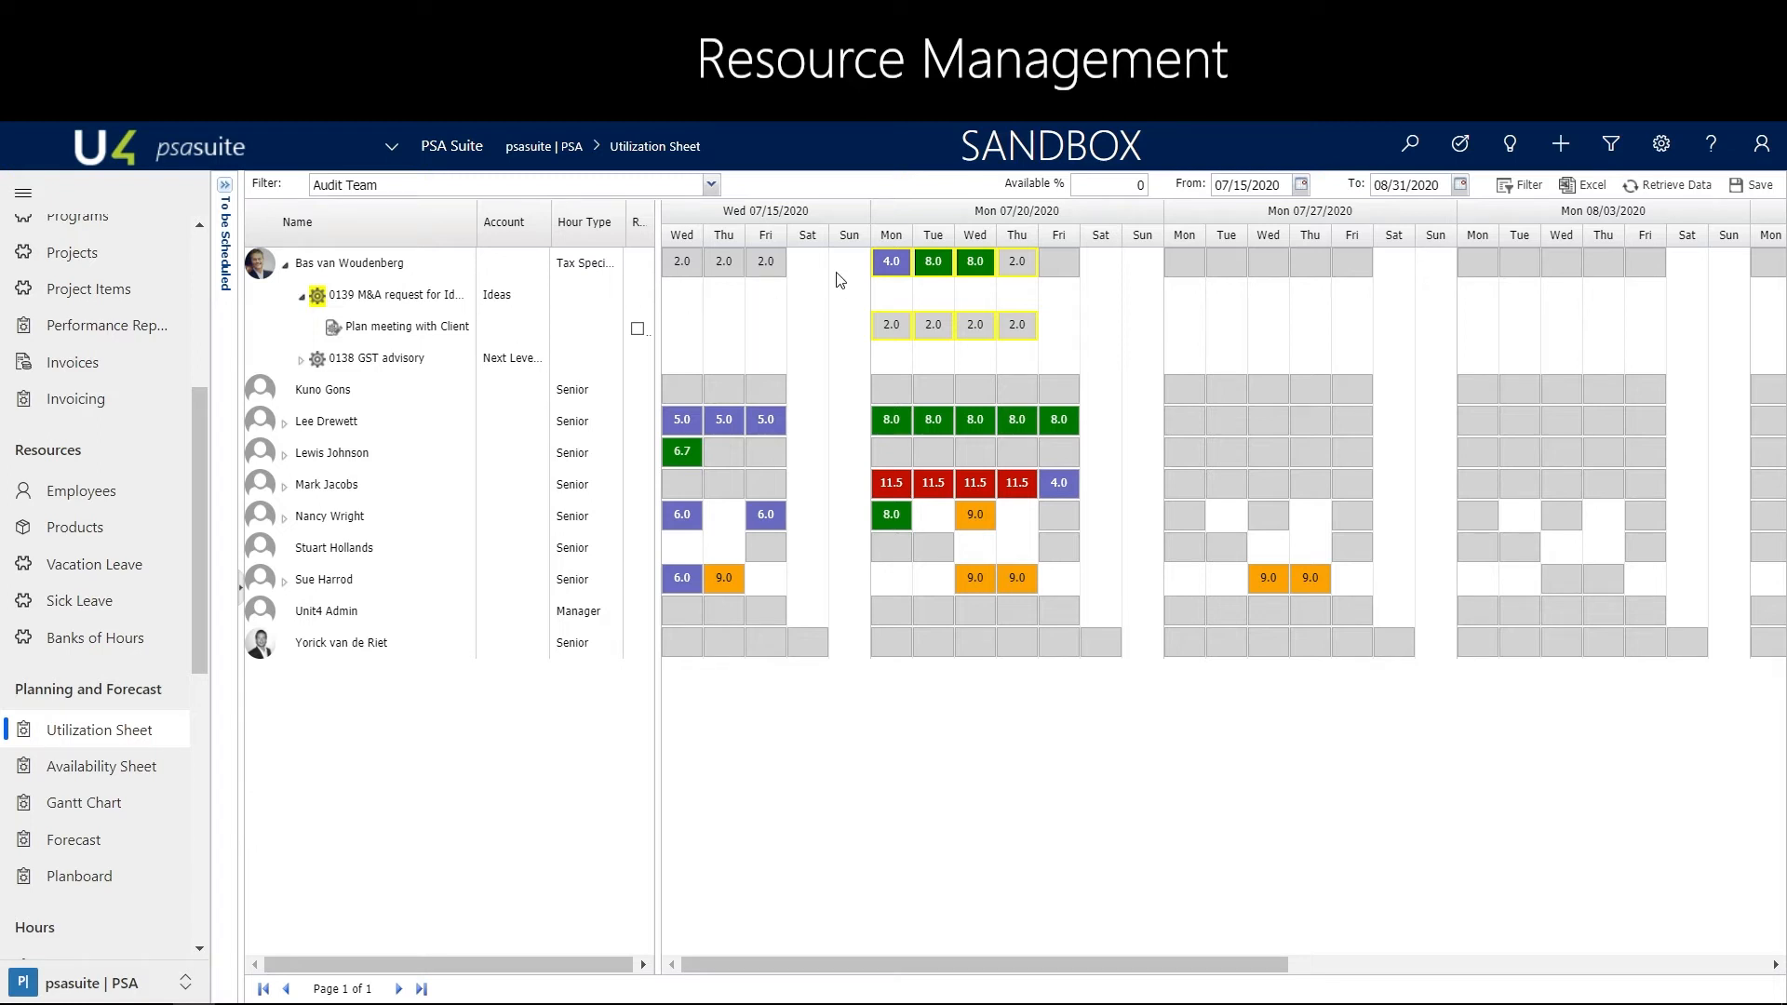
mouse_move(889, 270)
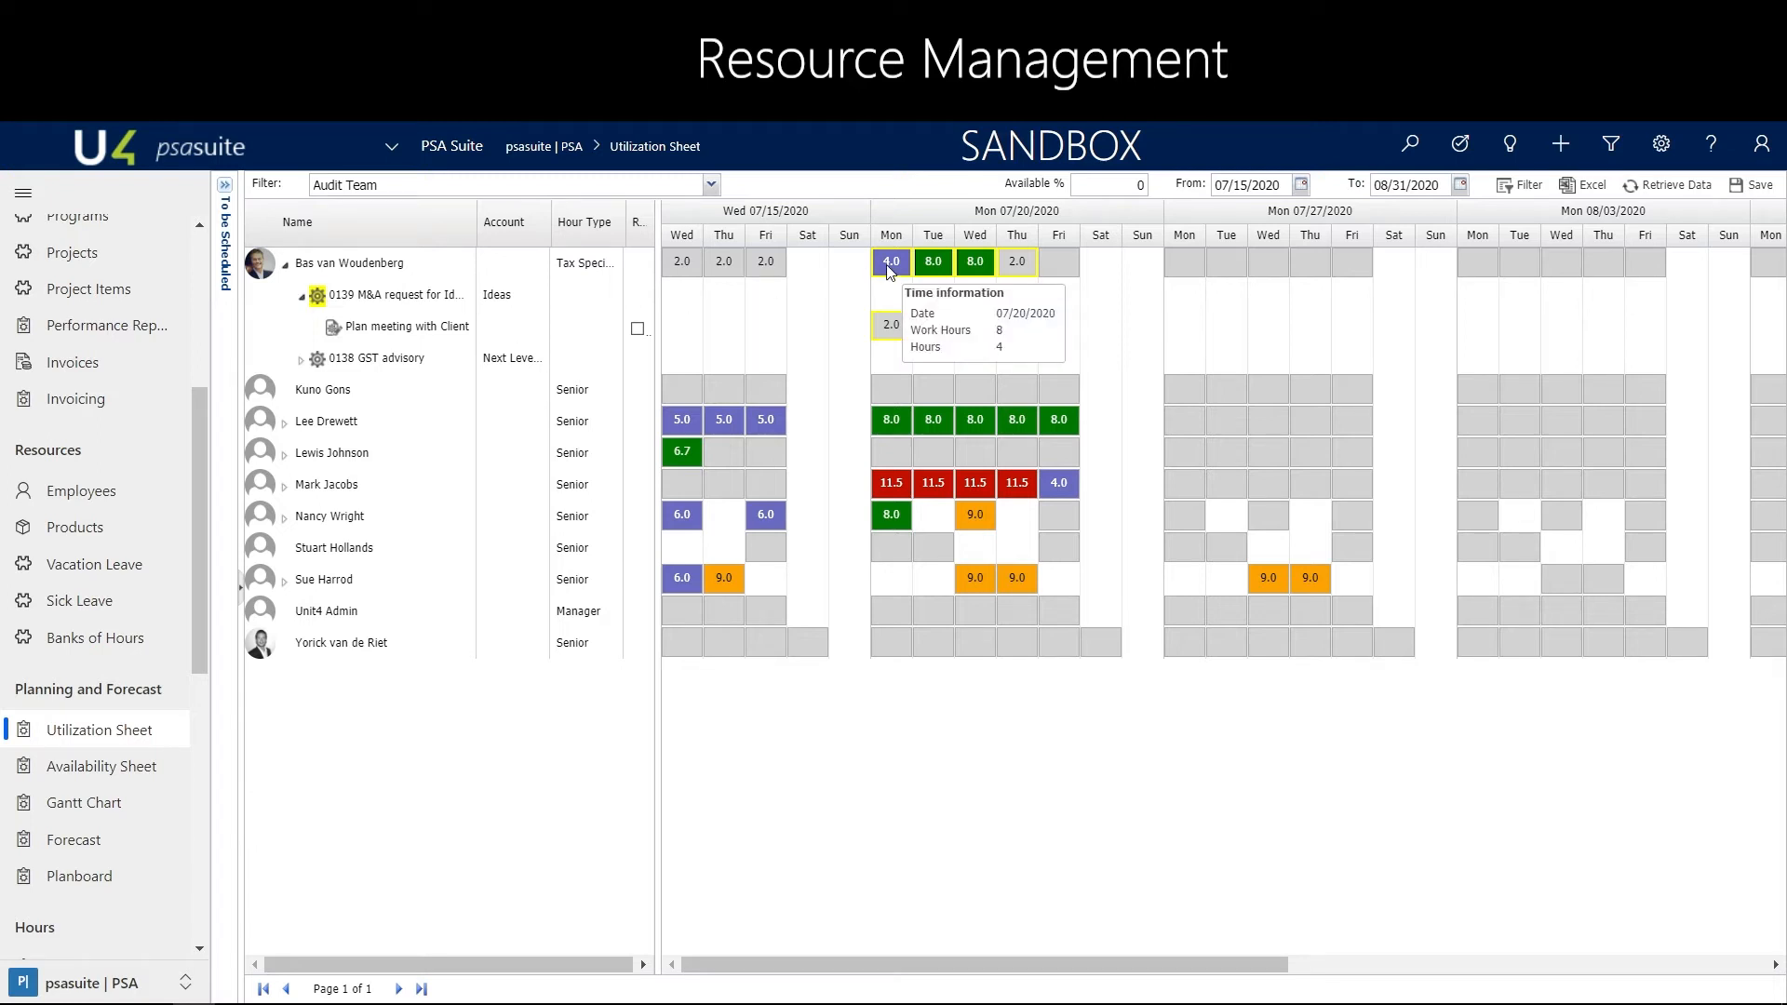
click(301, 359)
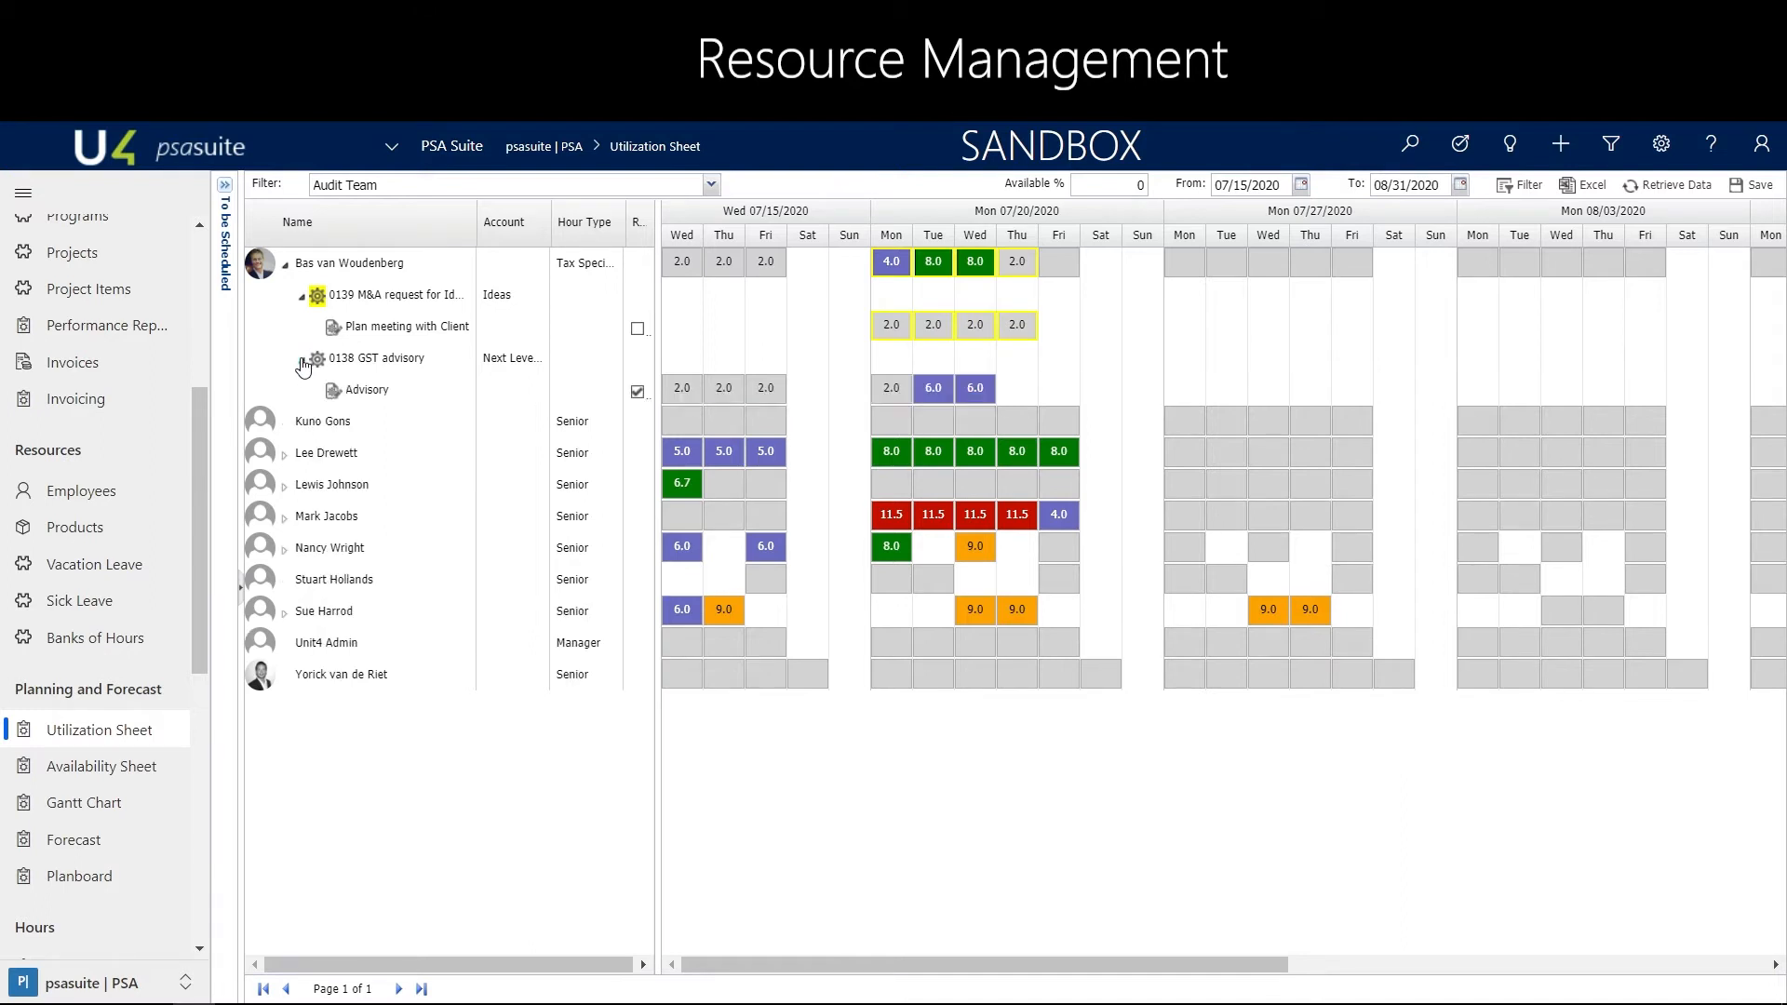
mouse_move(948, 322)
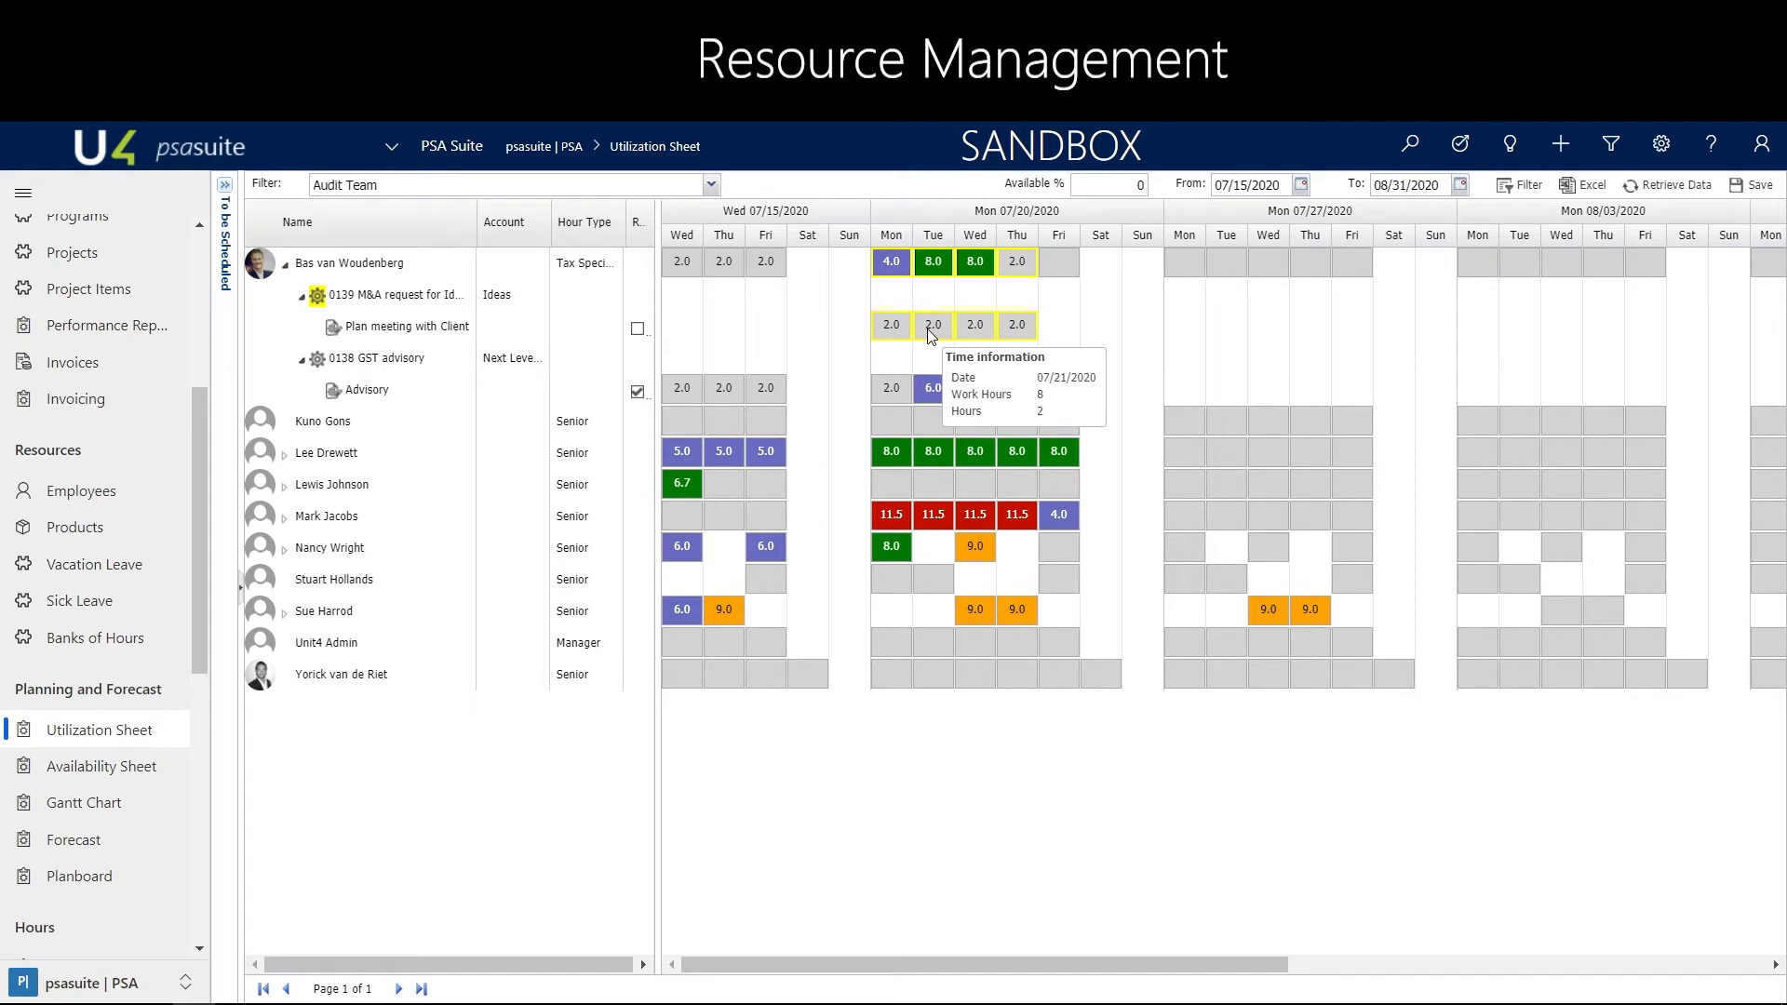
Mark the assigned employee's Plan meeting with Client activity in the R.. column, save the sheet and retrieve its data again
click(637, 328)
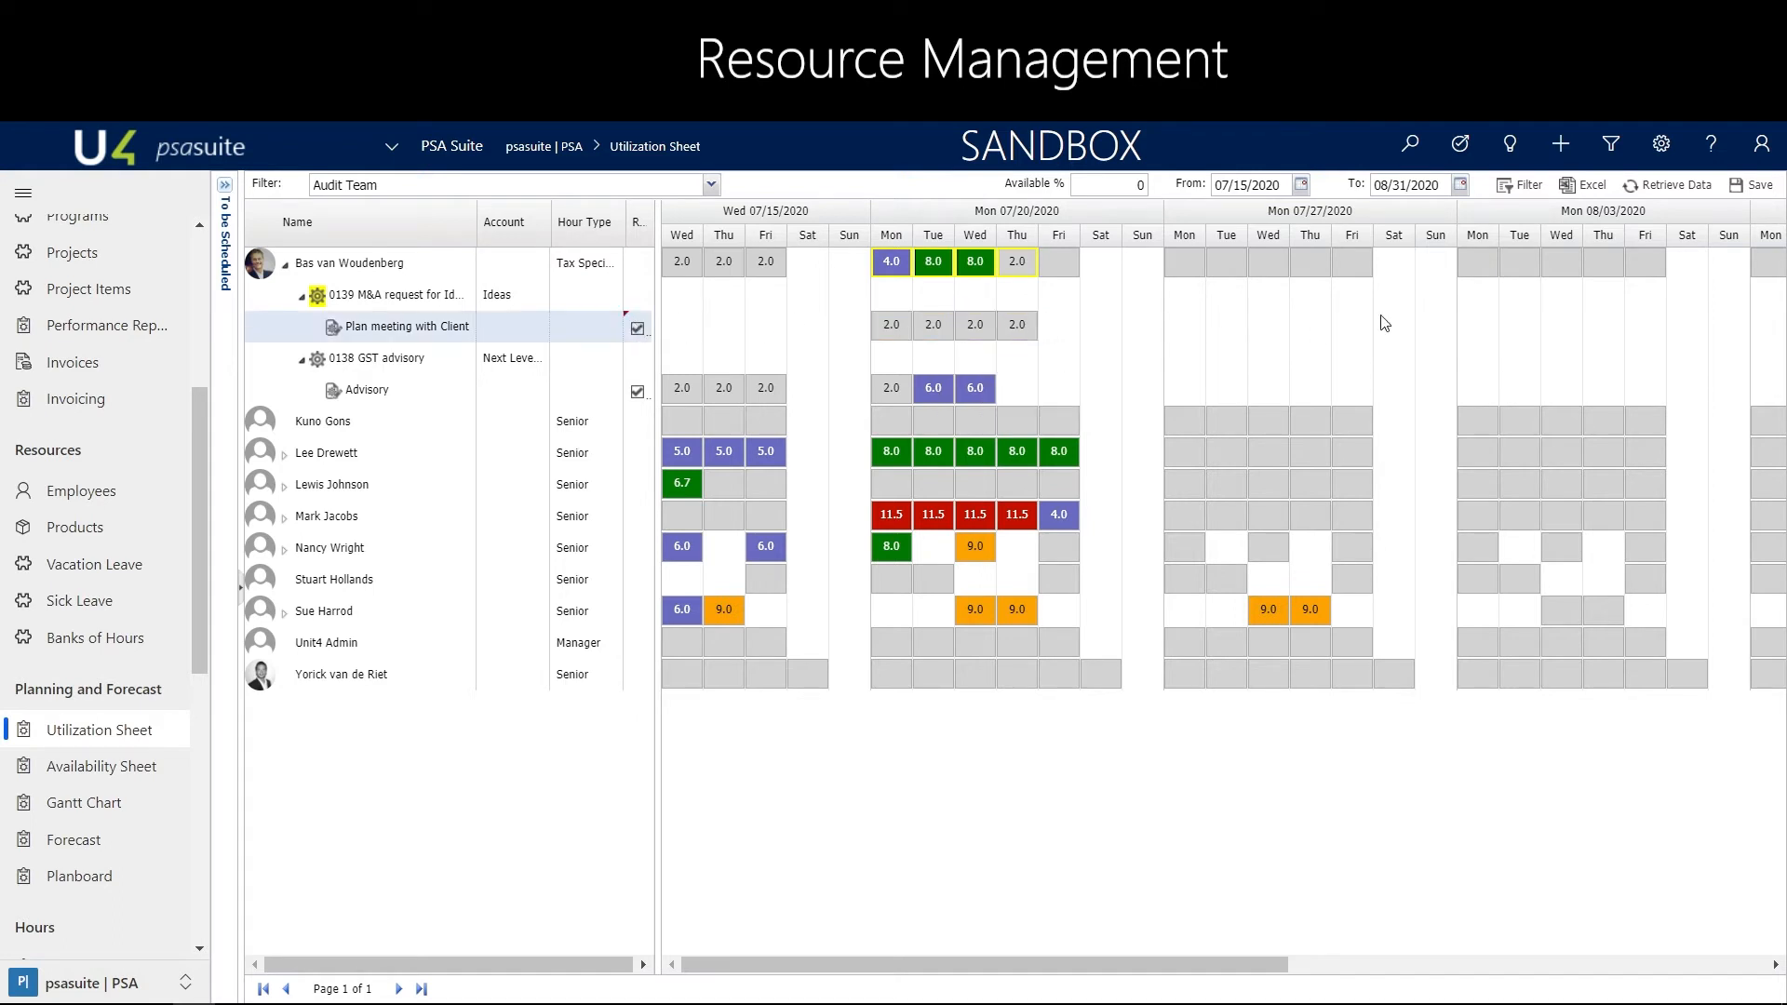
click(1752, 185)
click(1648, 188)
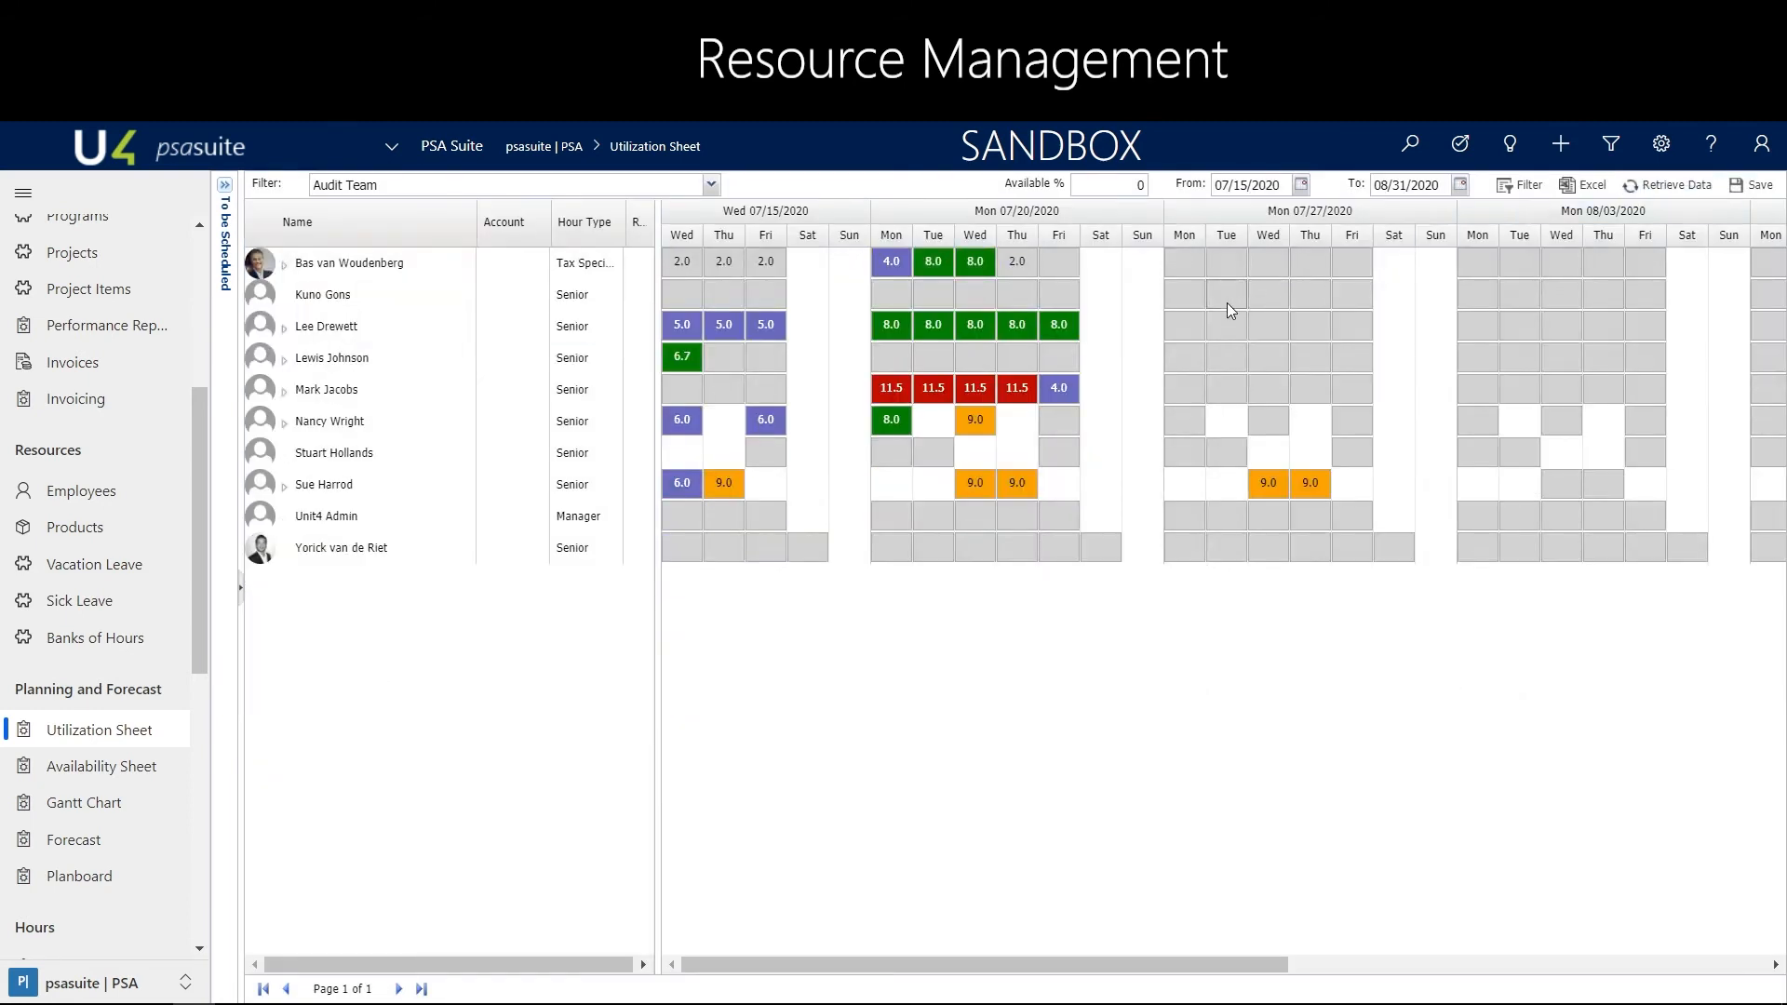
Examine the daily hours of the Senior with 11.5-hour days, including the Tax work under both tax projects
mouse_move(985, 308)
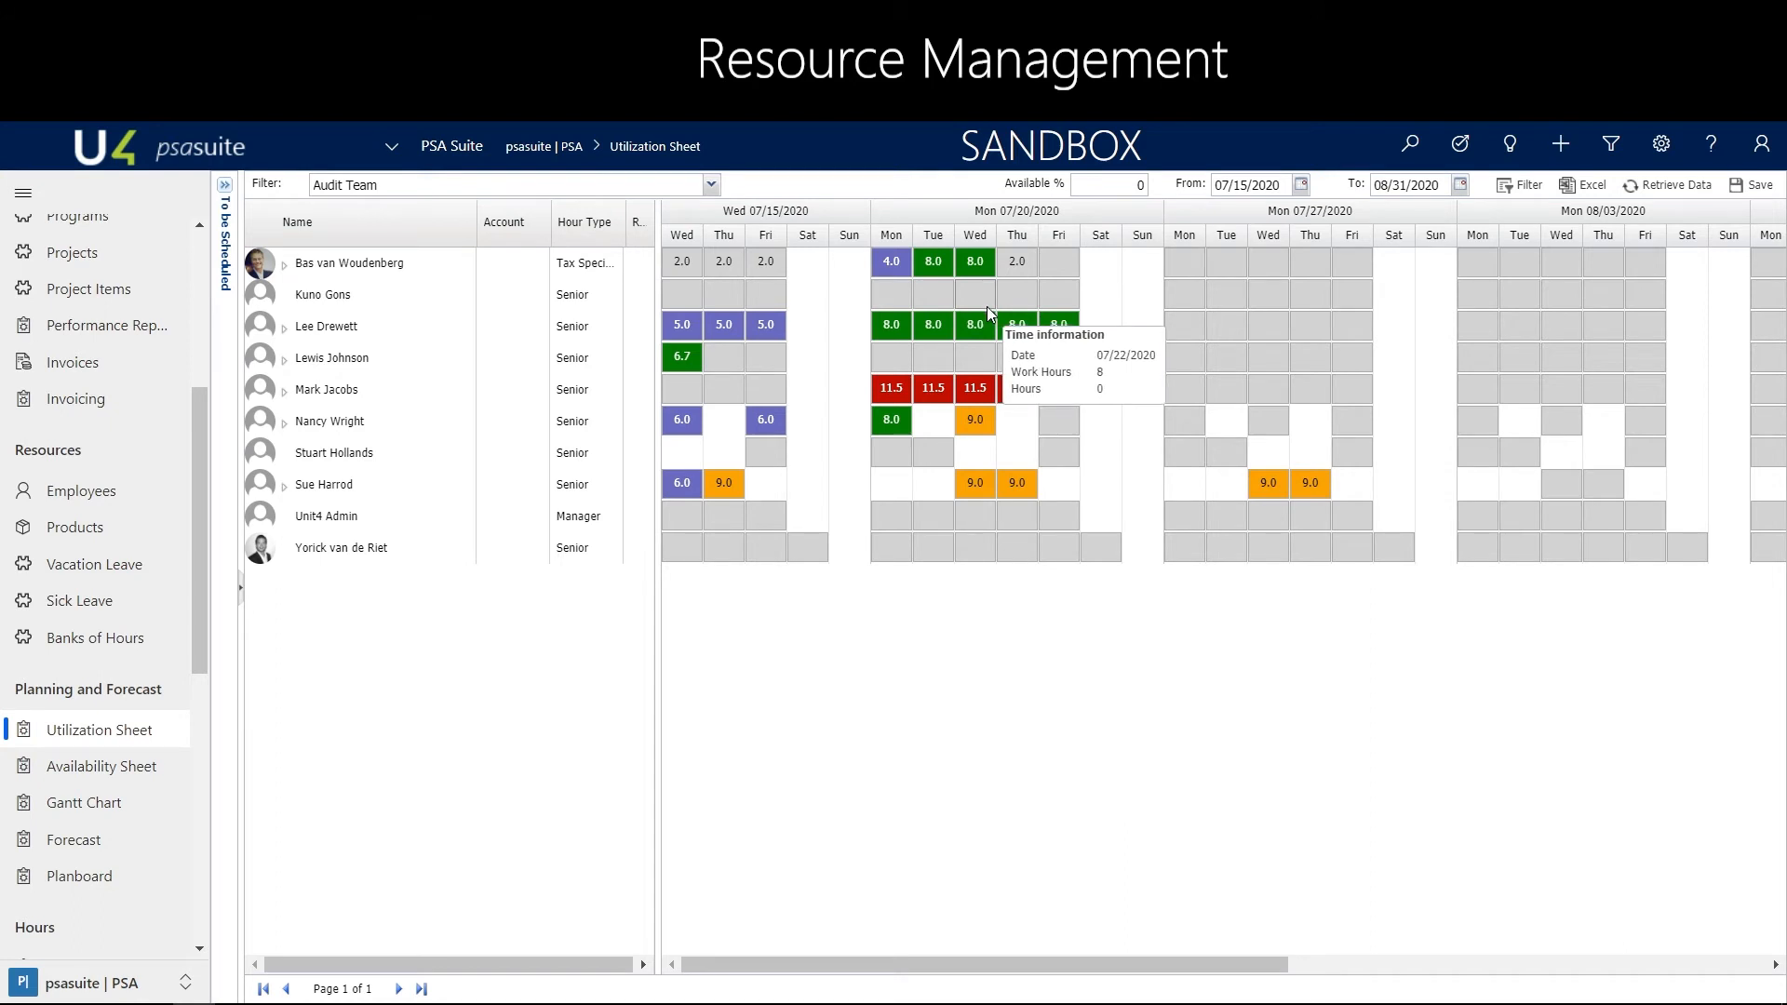
mouse_move(895, 395)
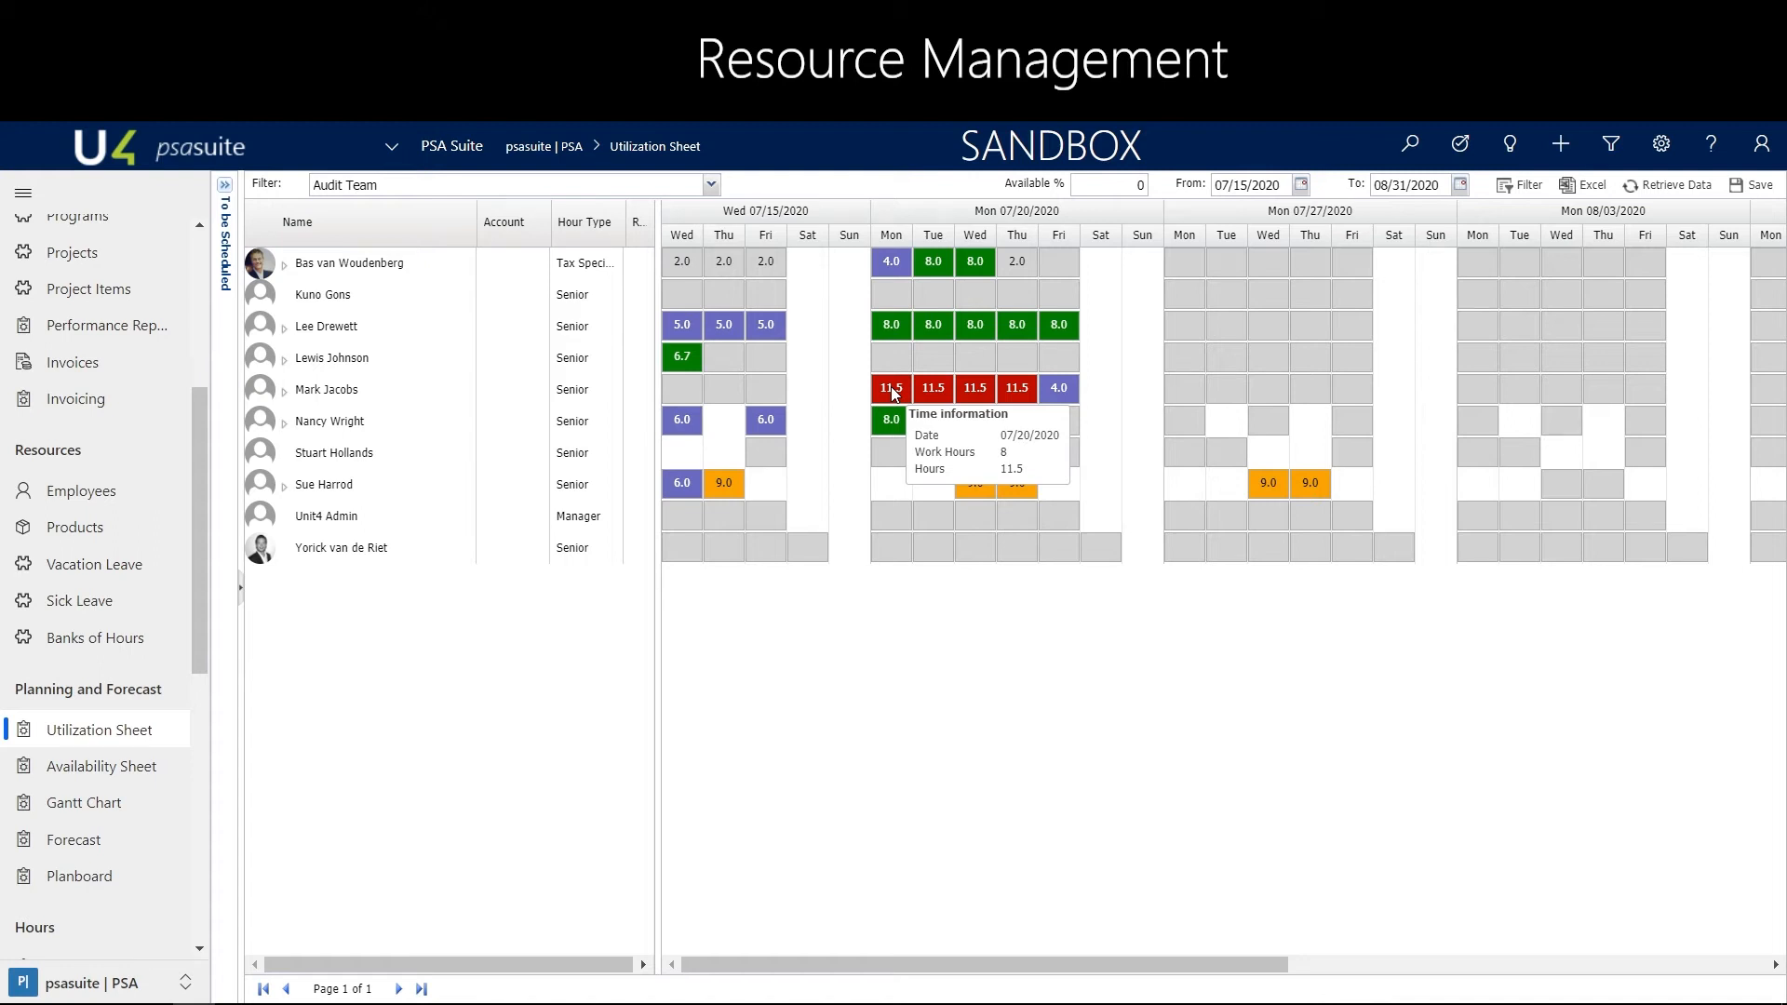
click(285, 392)
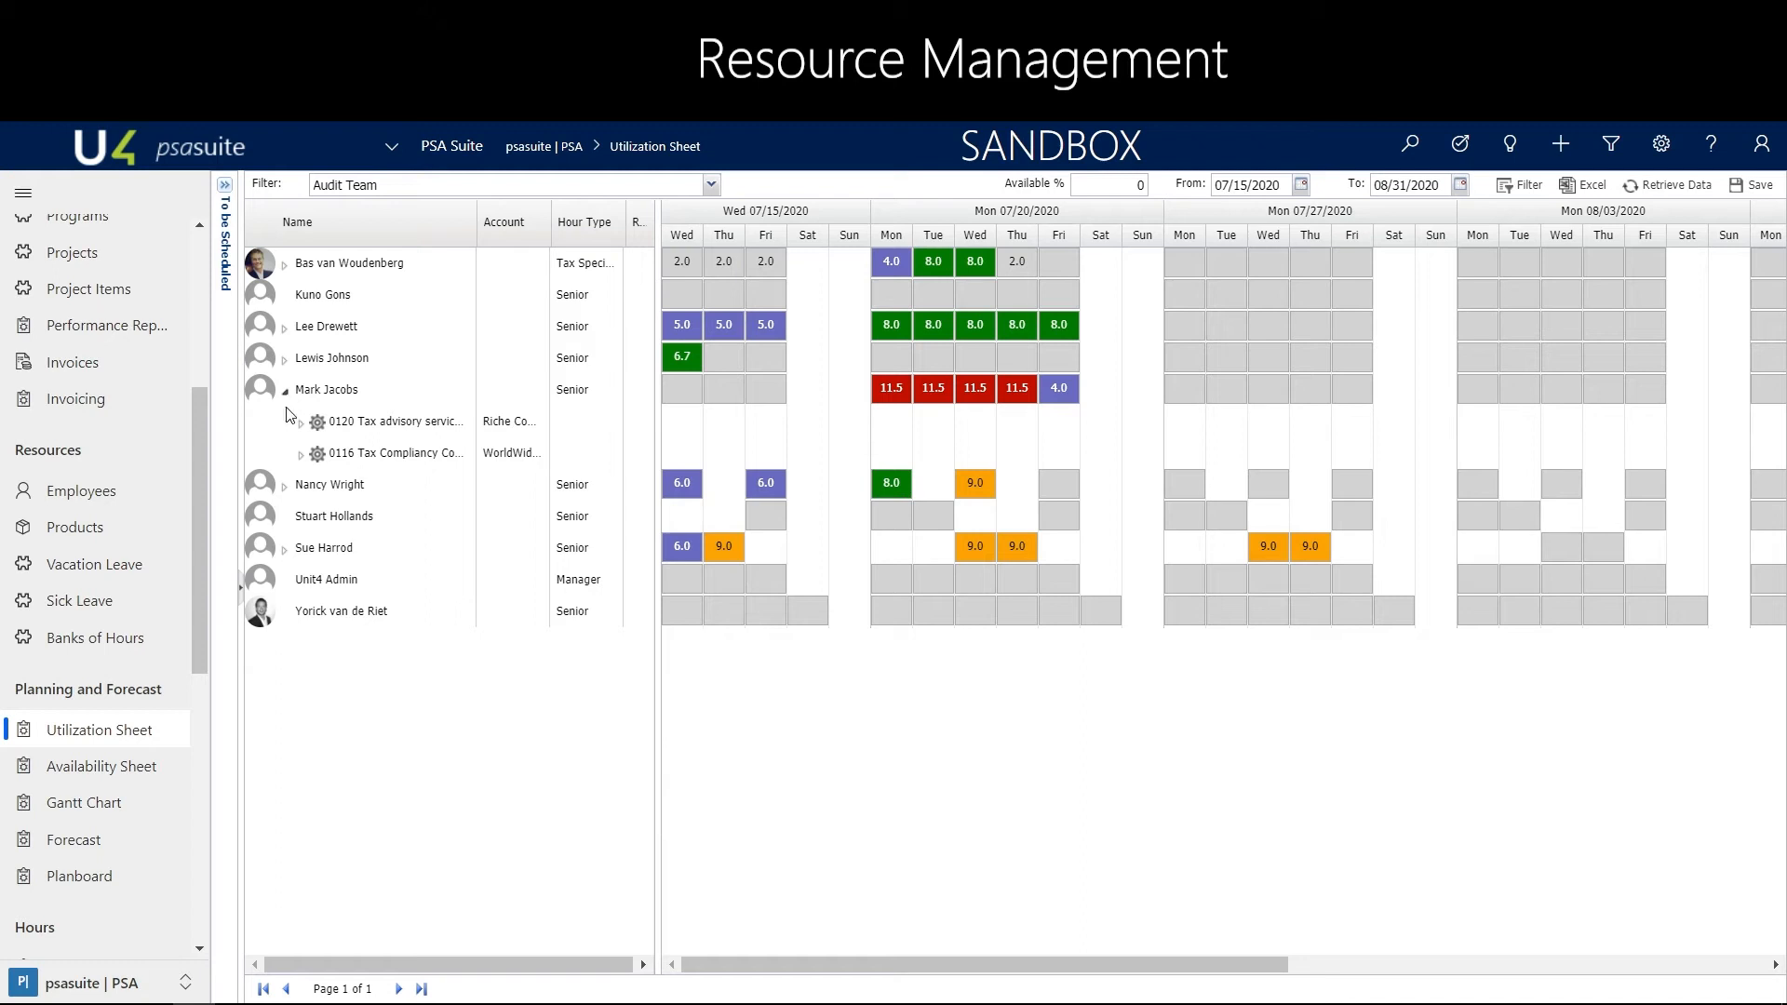
click(301, 424)
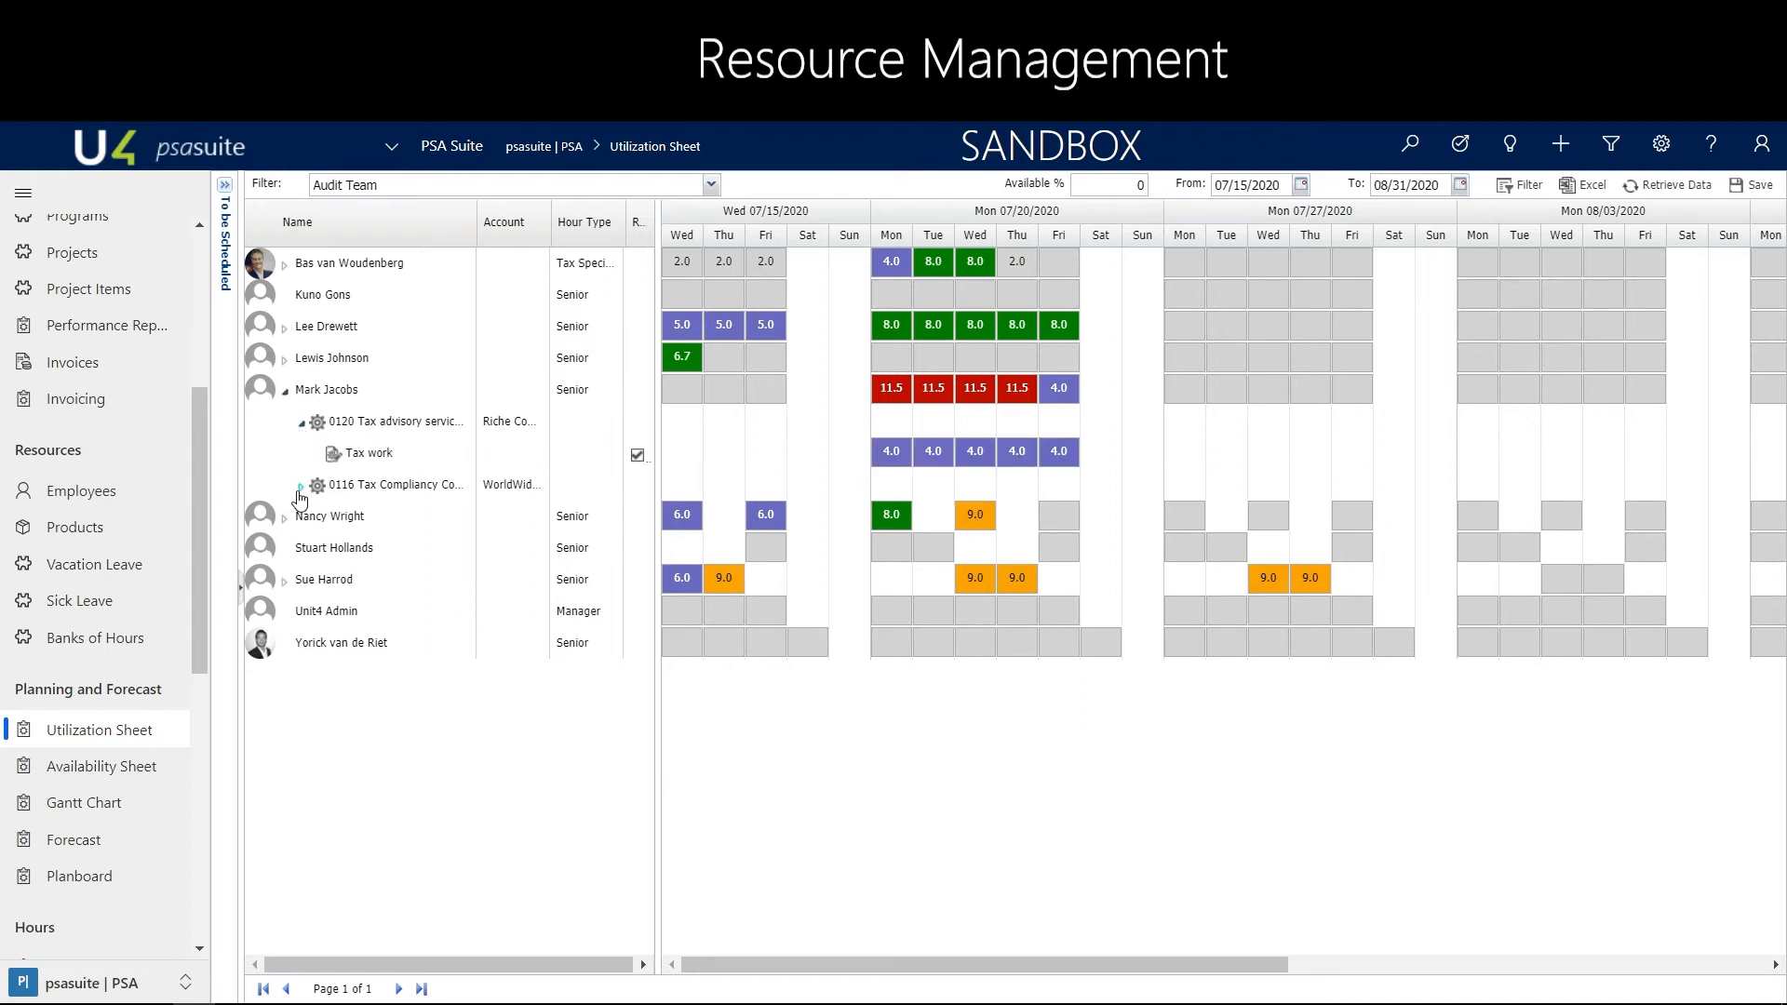
click(301, 486)
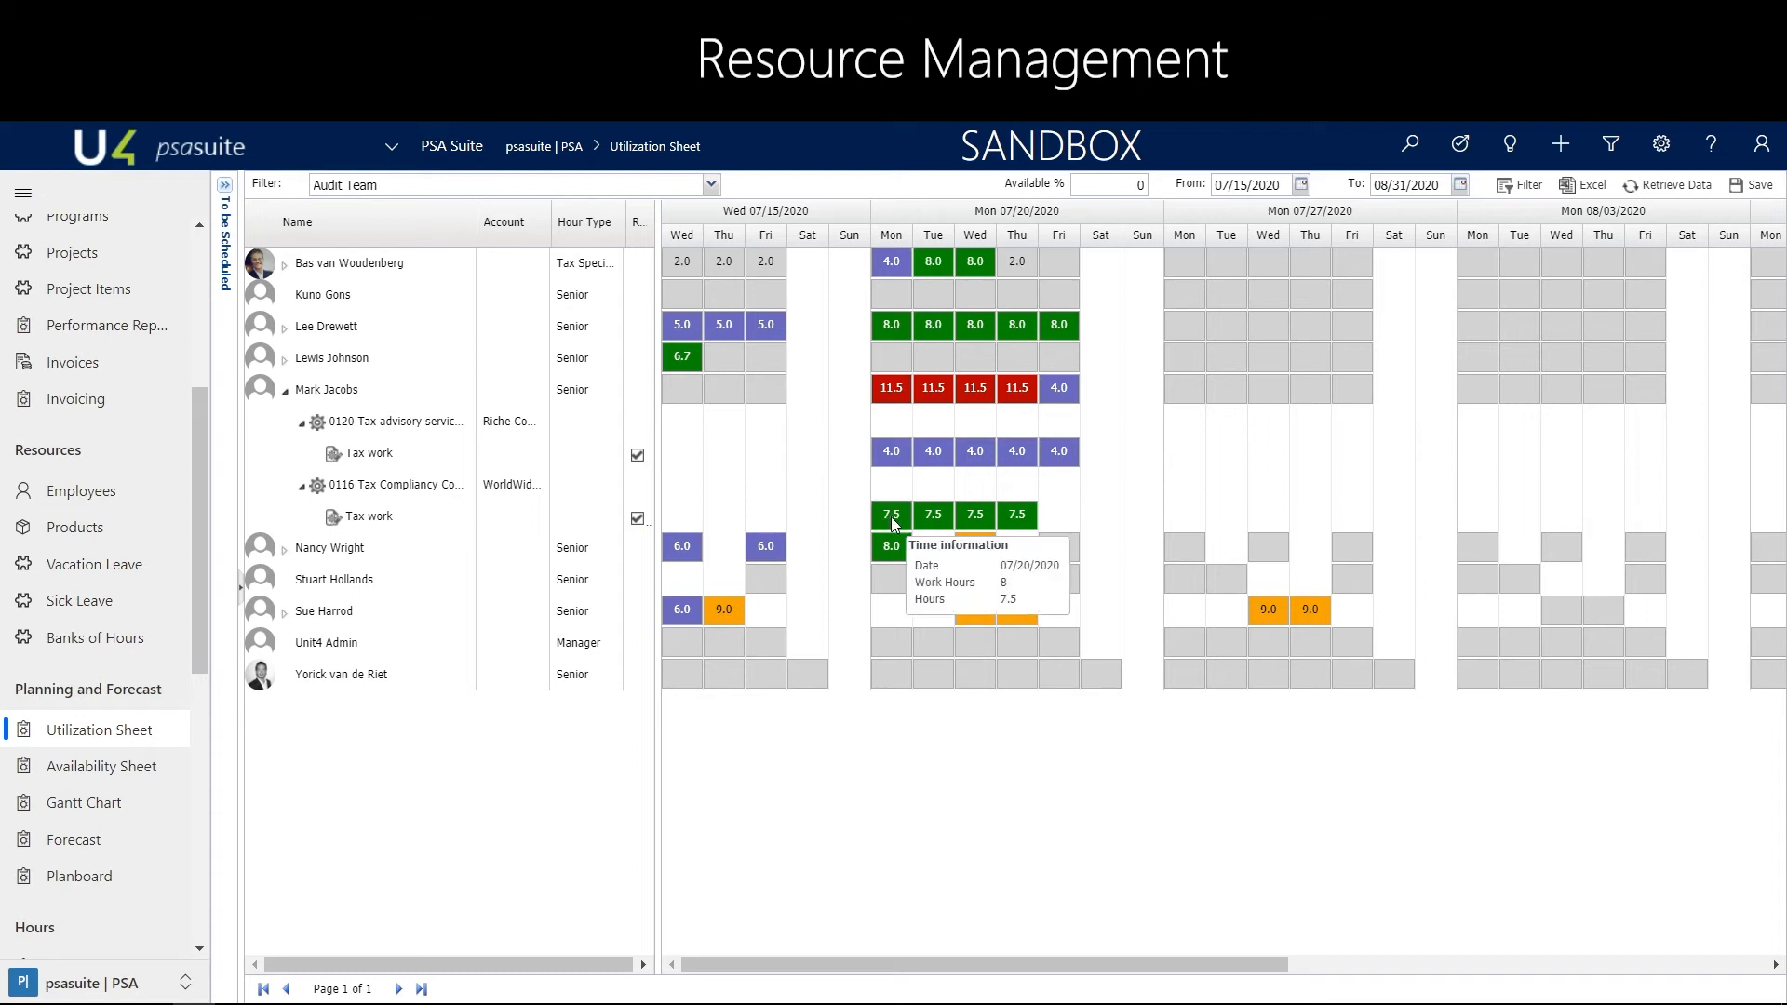
mouse_move(892, 396)
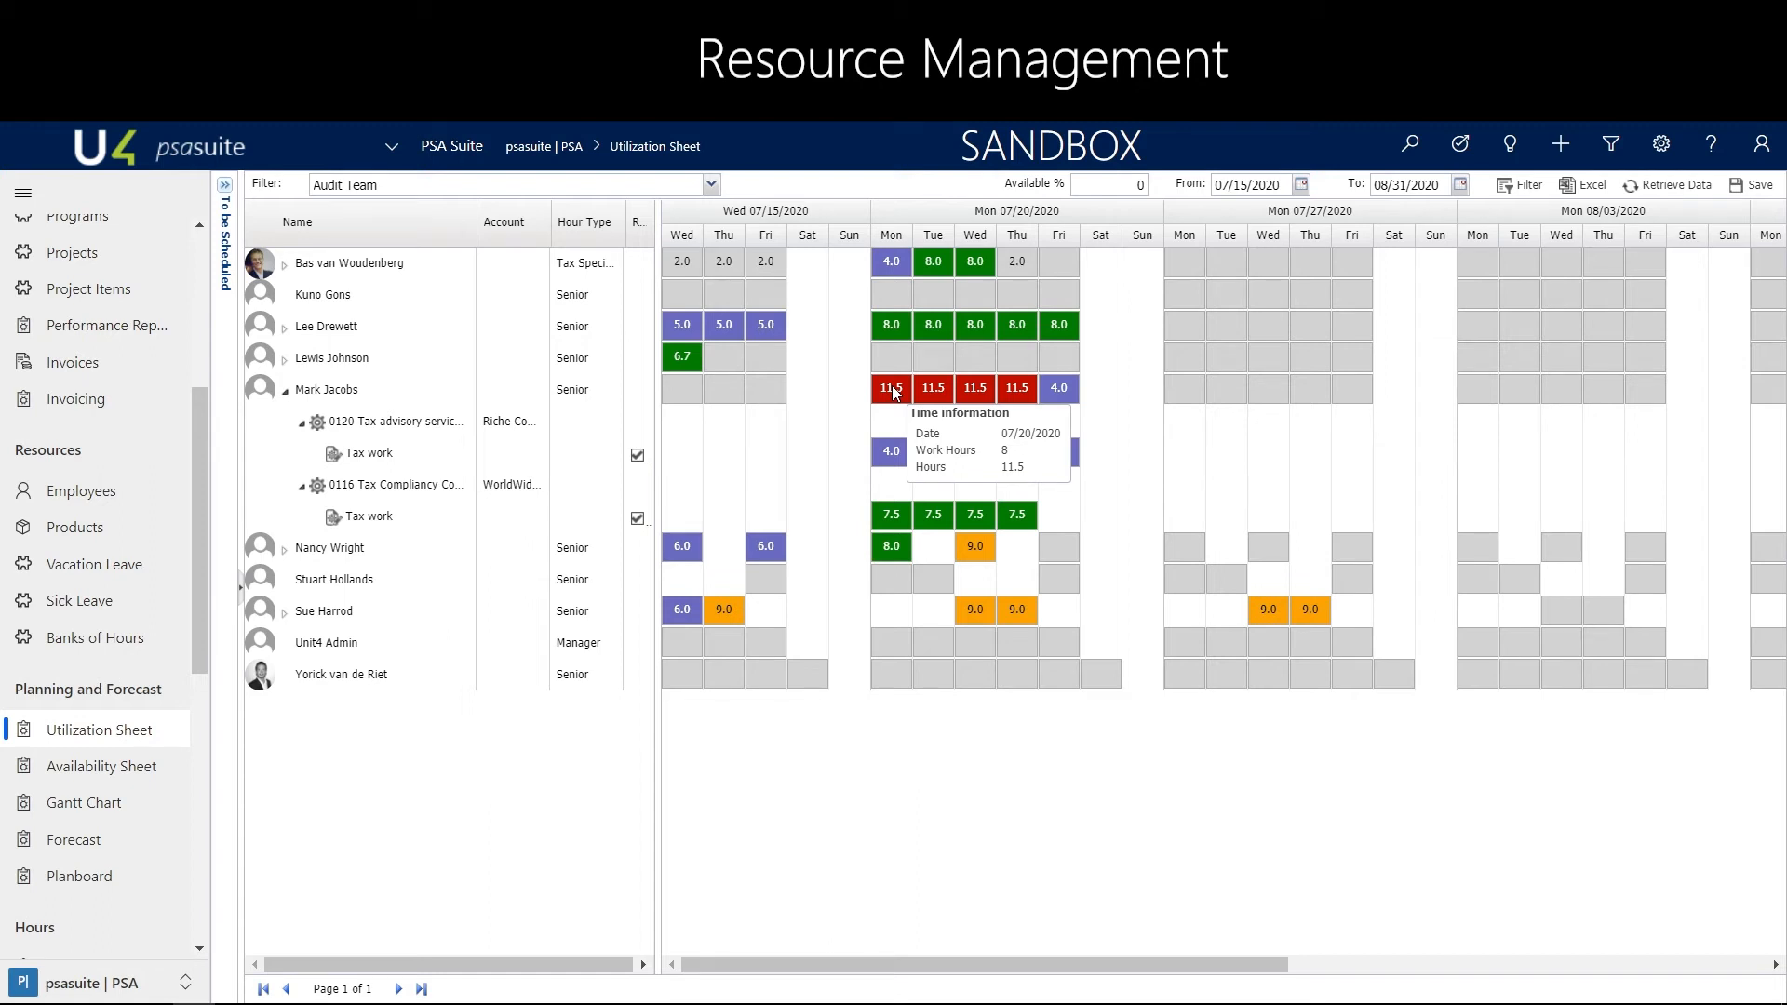
Reassign the Tax work activity of project 0120 to the Senior booked 6.7 hours on 07/15/2020 and retrieve the updated utilization data
right_click(370, 460)
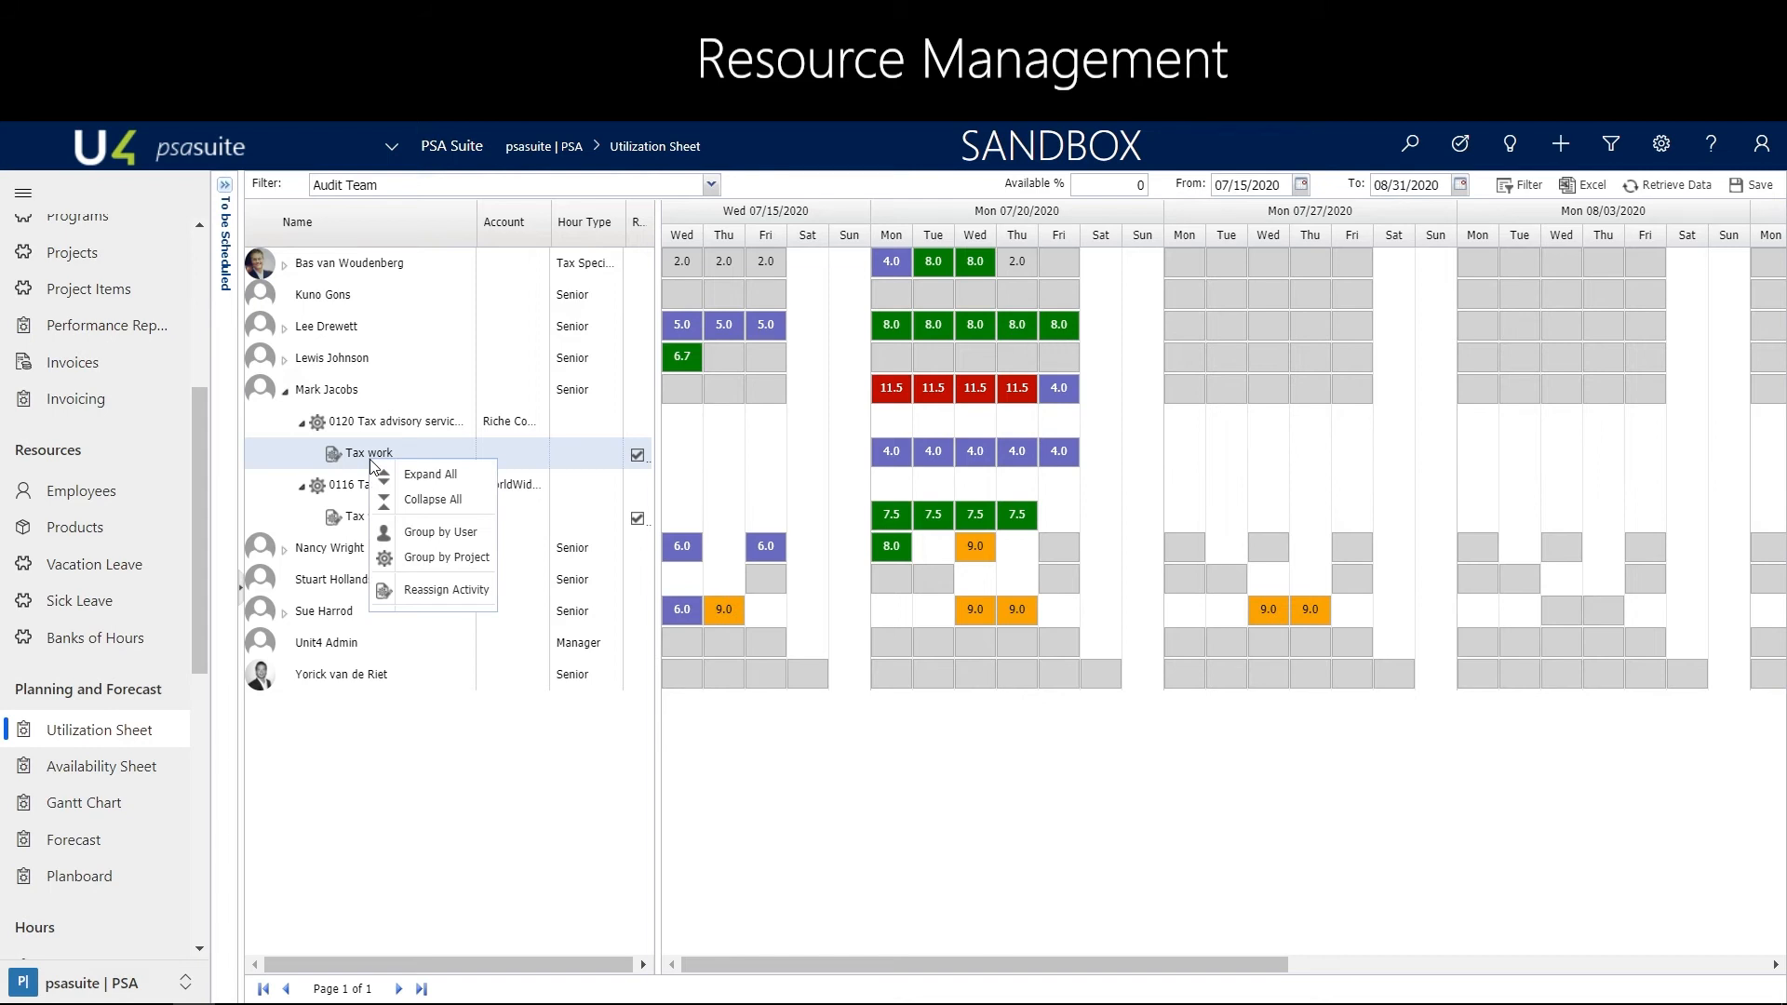
click(415, 590)
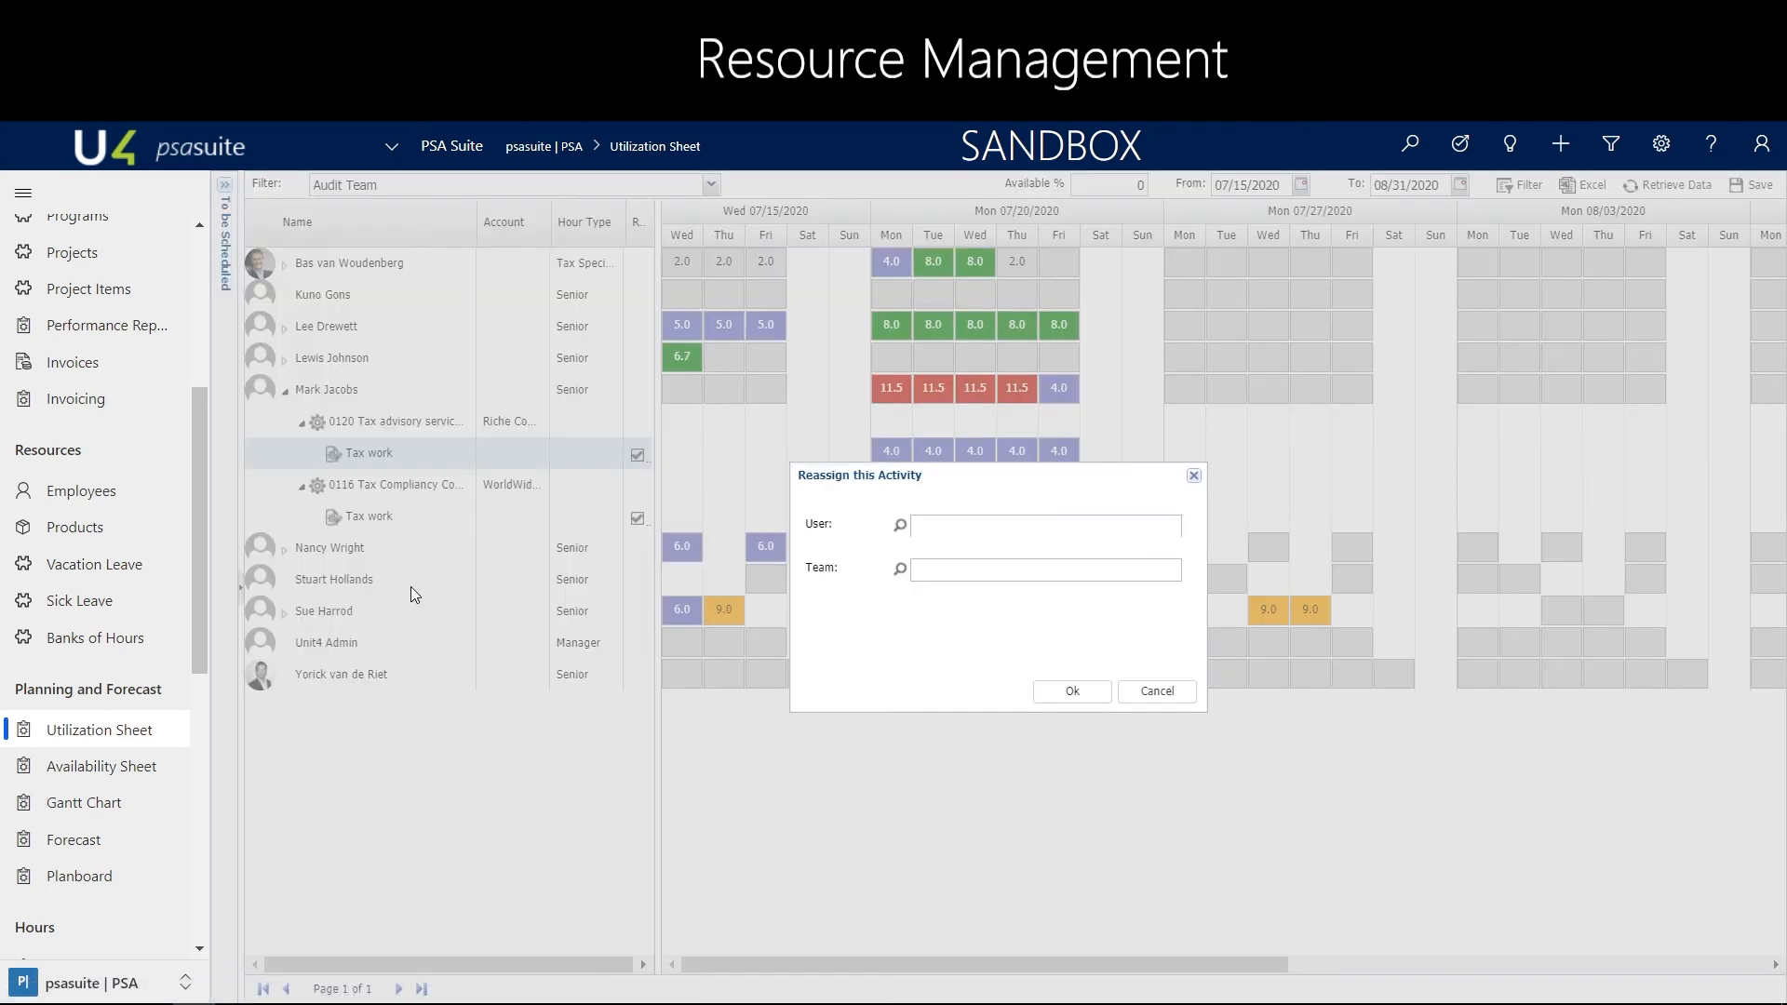
click(900, 529)
click(926, 416)
text(lewis)
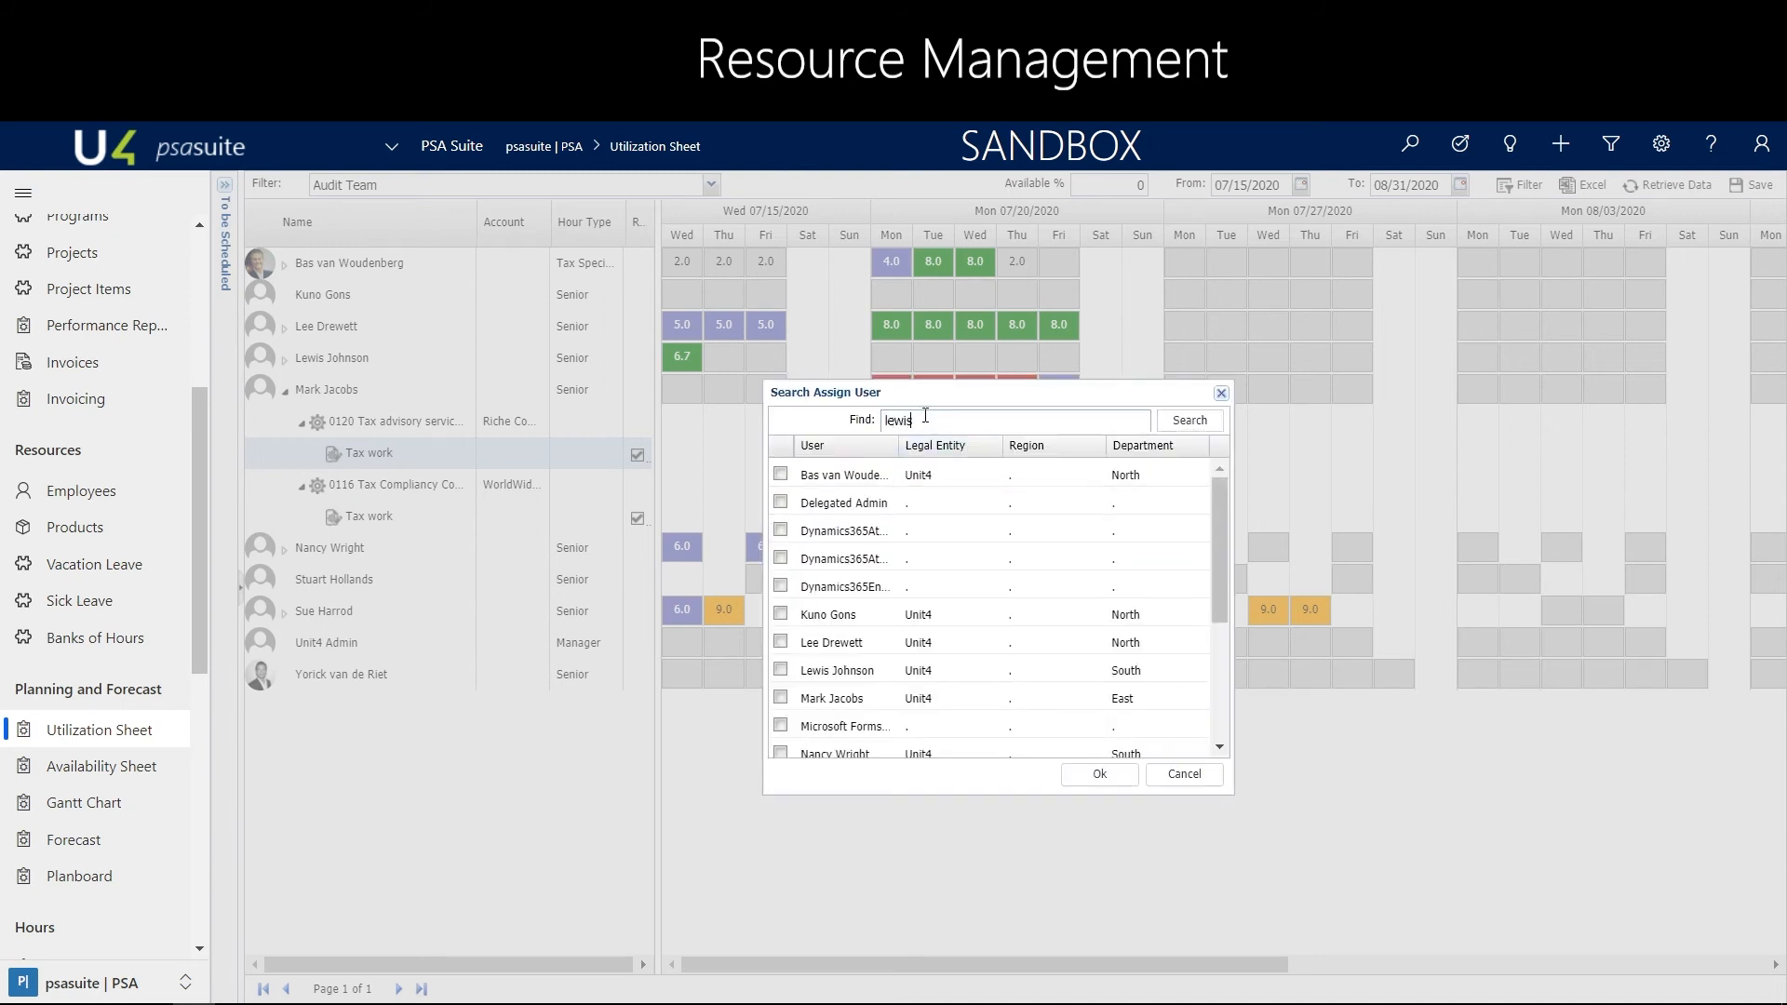
key(Return)
click(780, 475)
click(1099, 774)
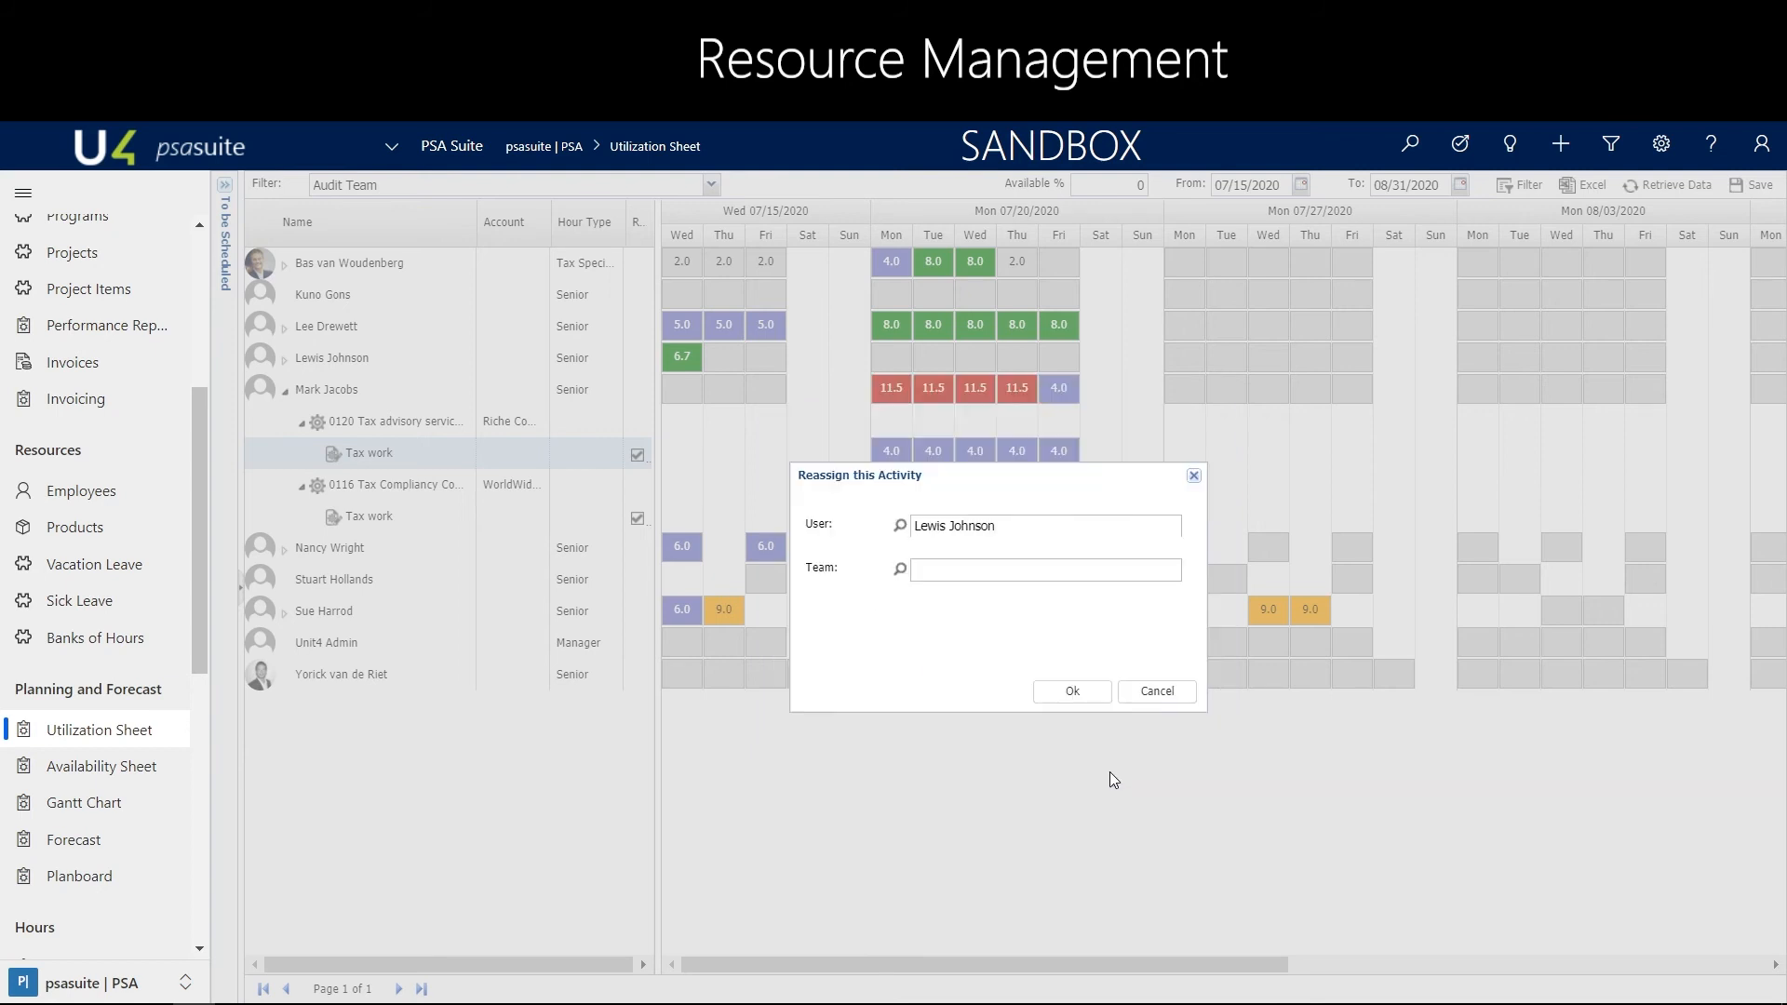
click(1071, 691)
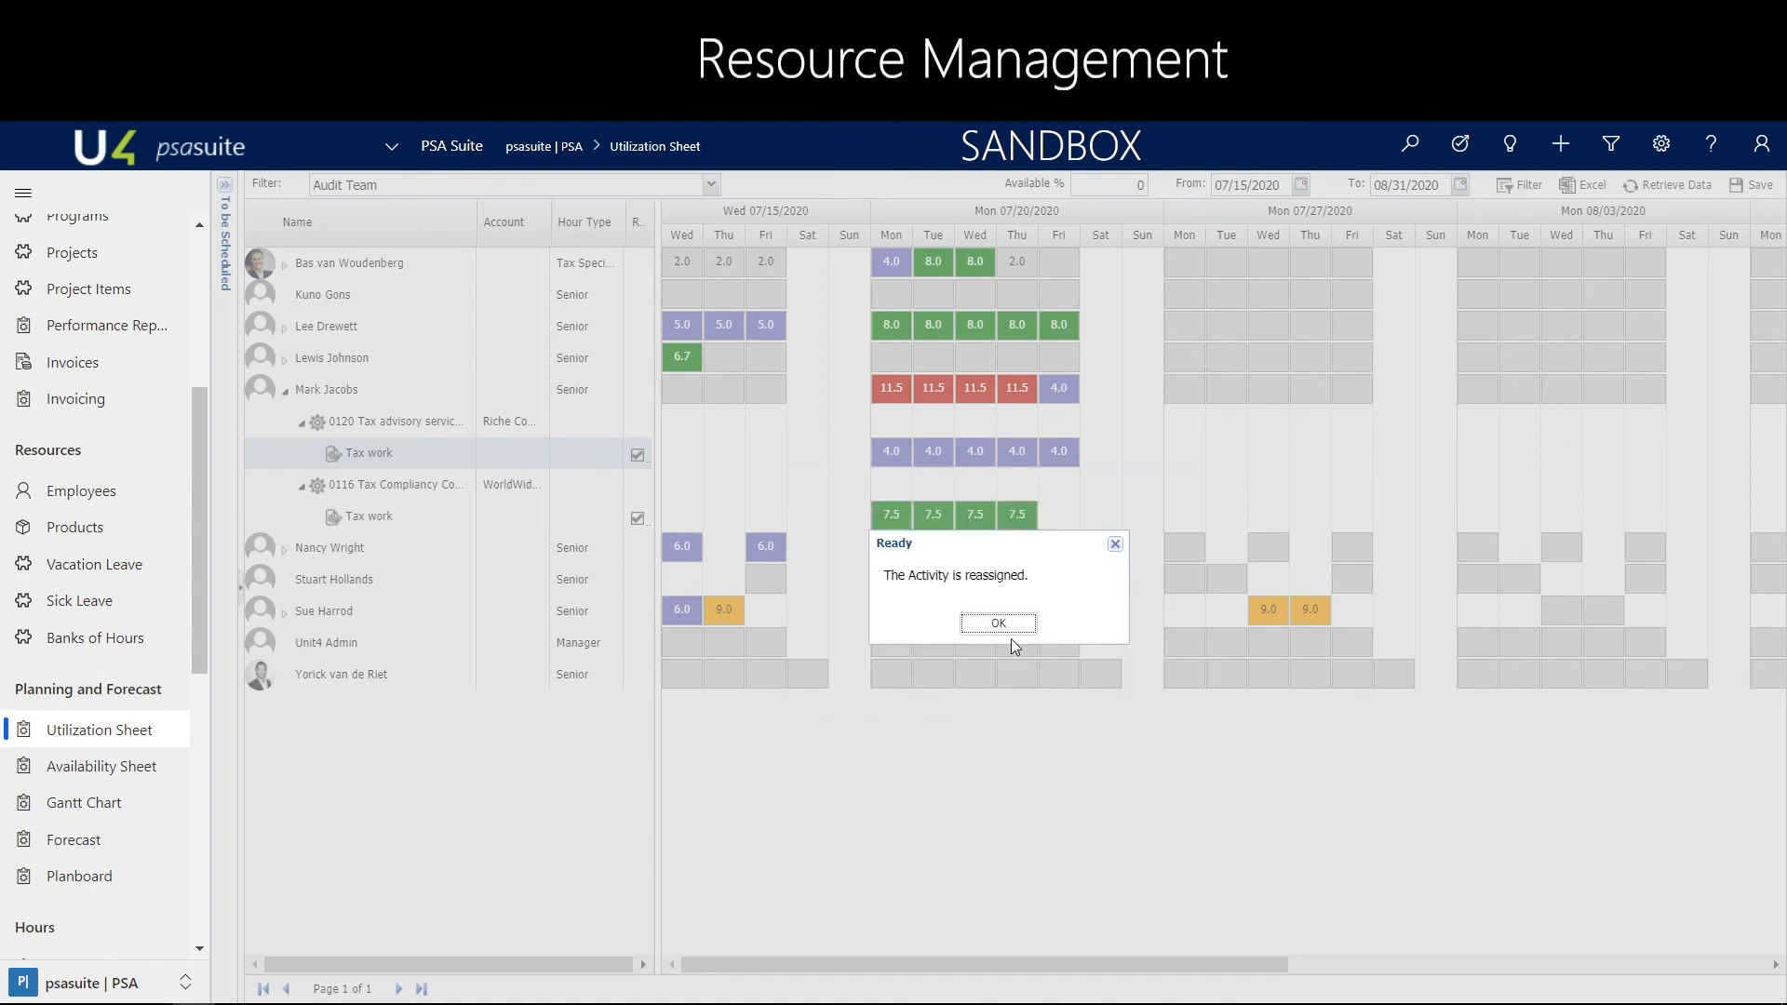
click(1011, 623)
click(1691, 193)
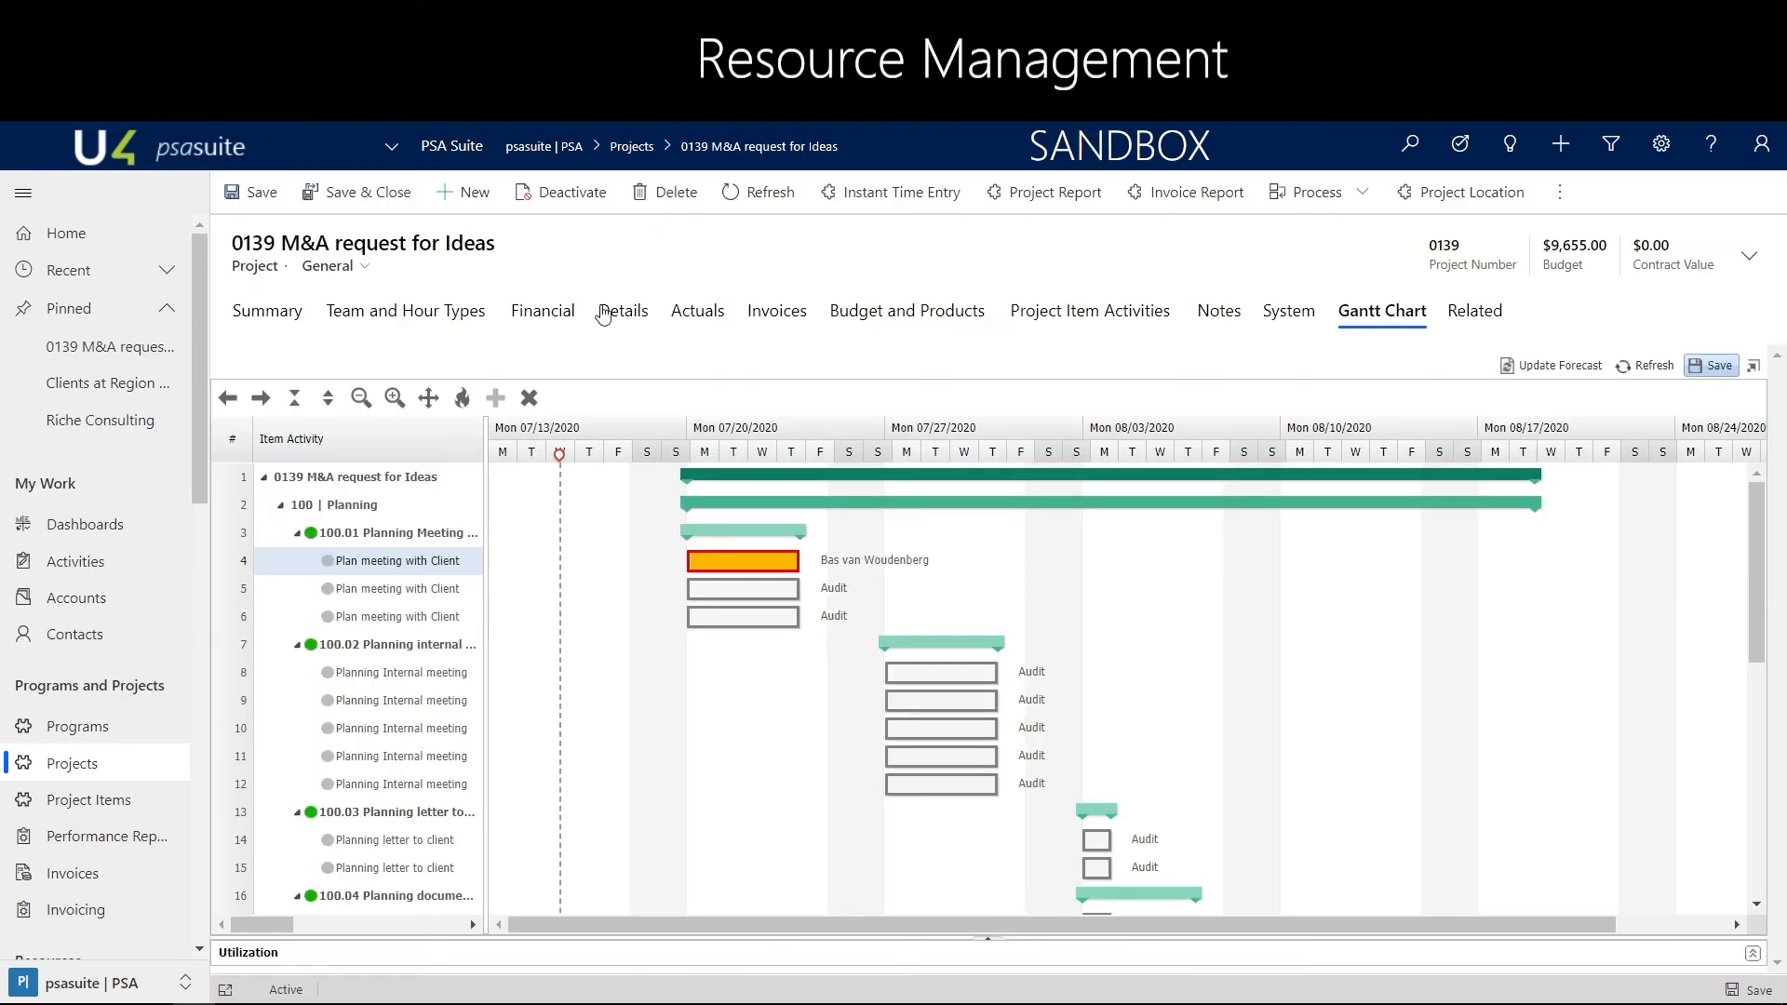
Refresh the M&A request for Ideas Gantt chart and check the project's team members and hour types
click(1634, 366)
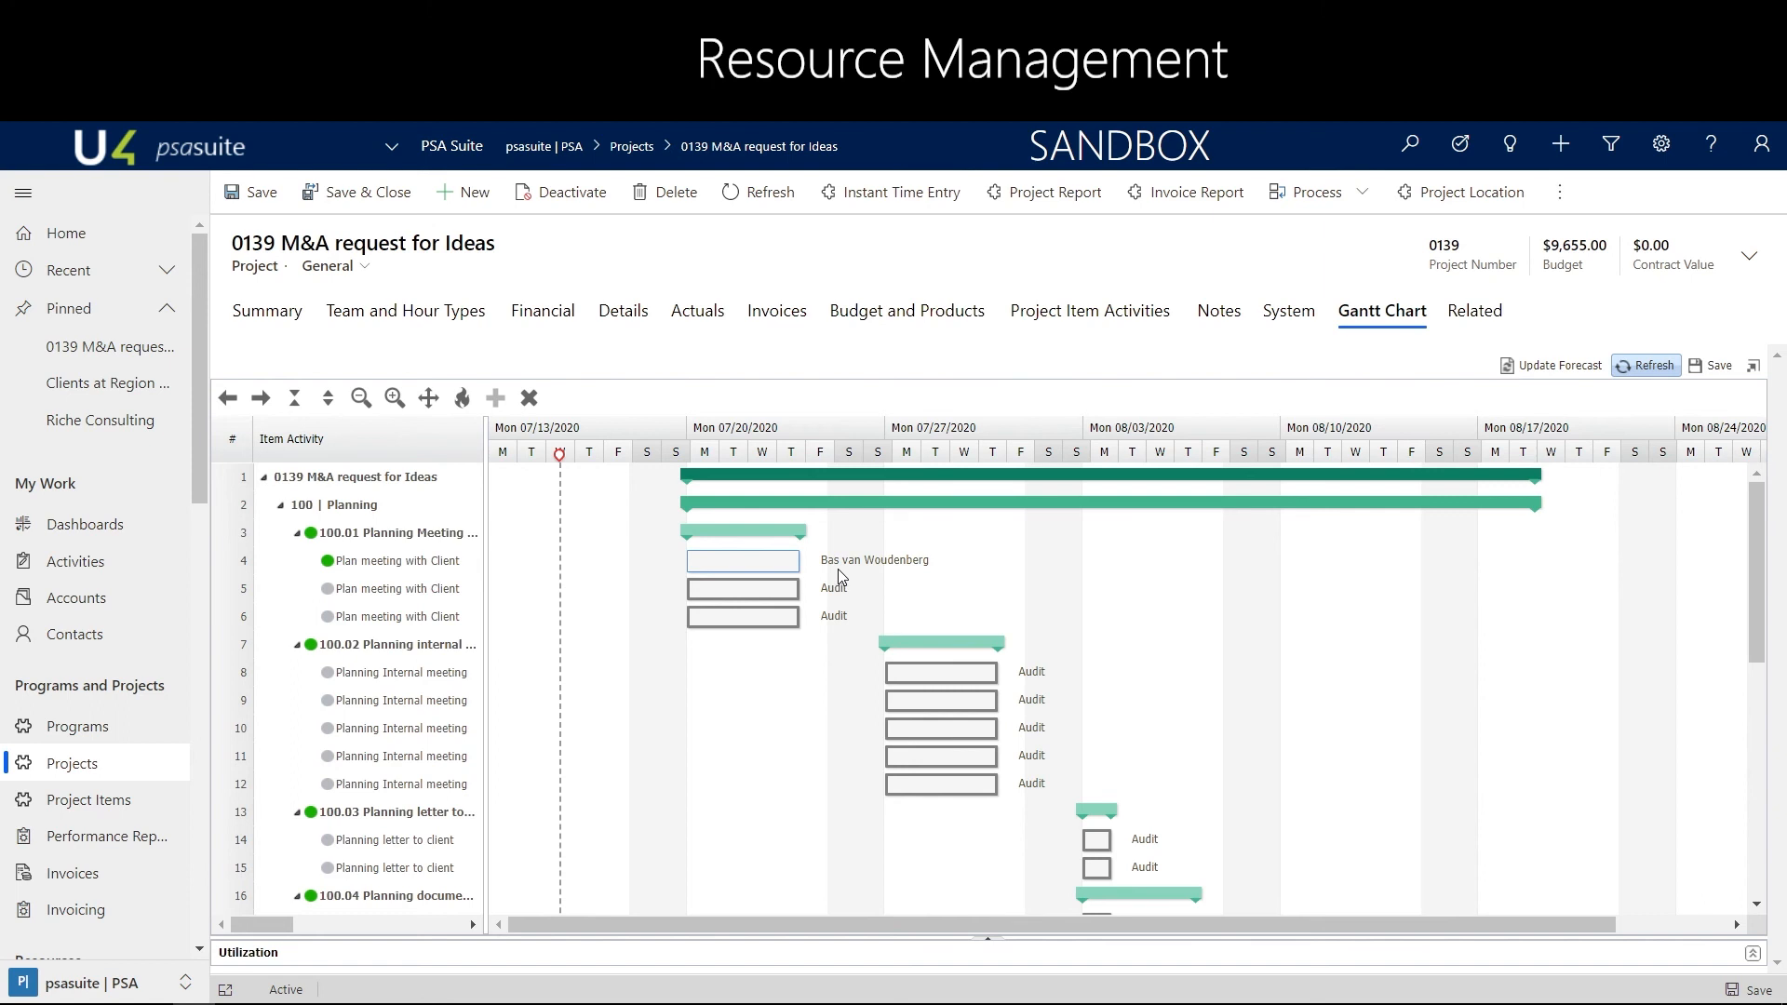
click(423, 315)
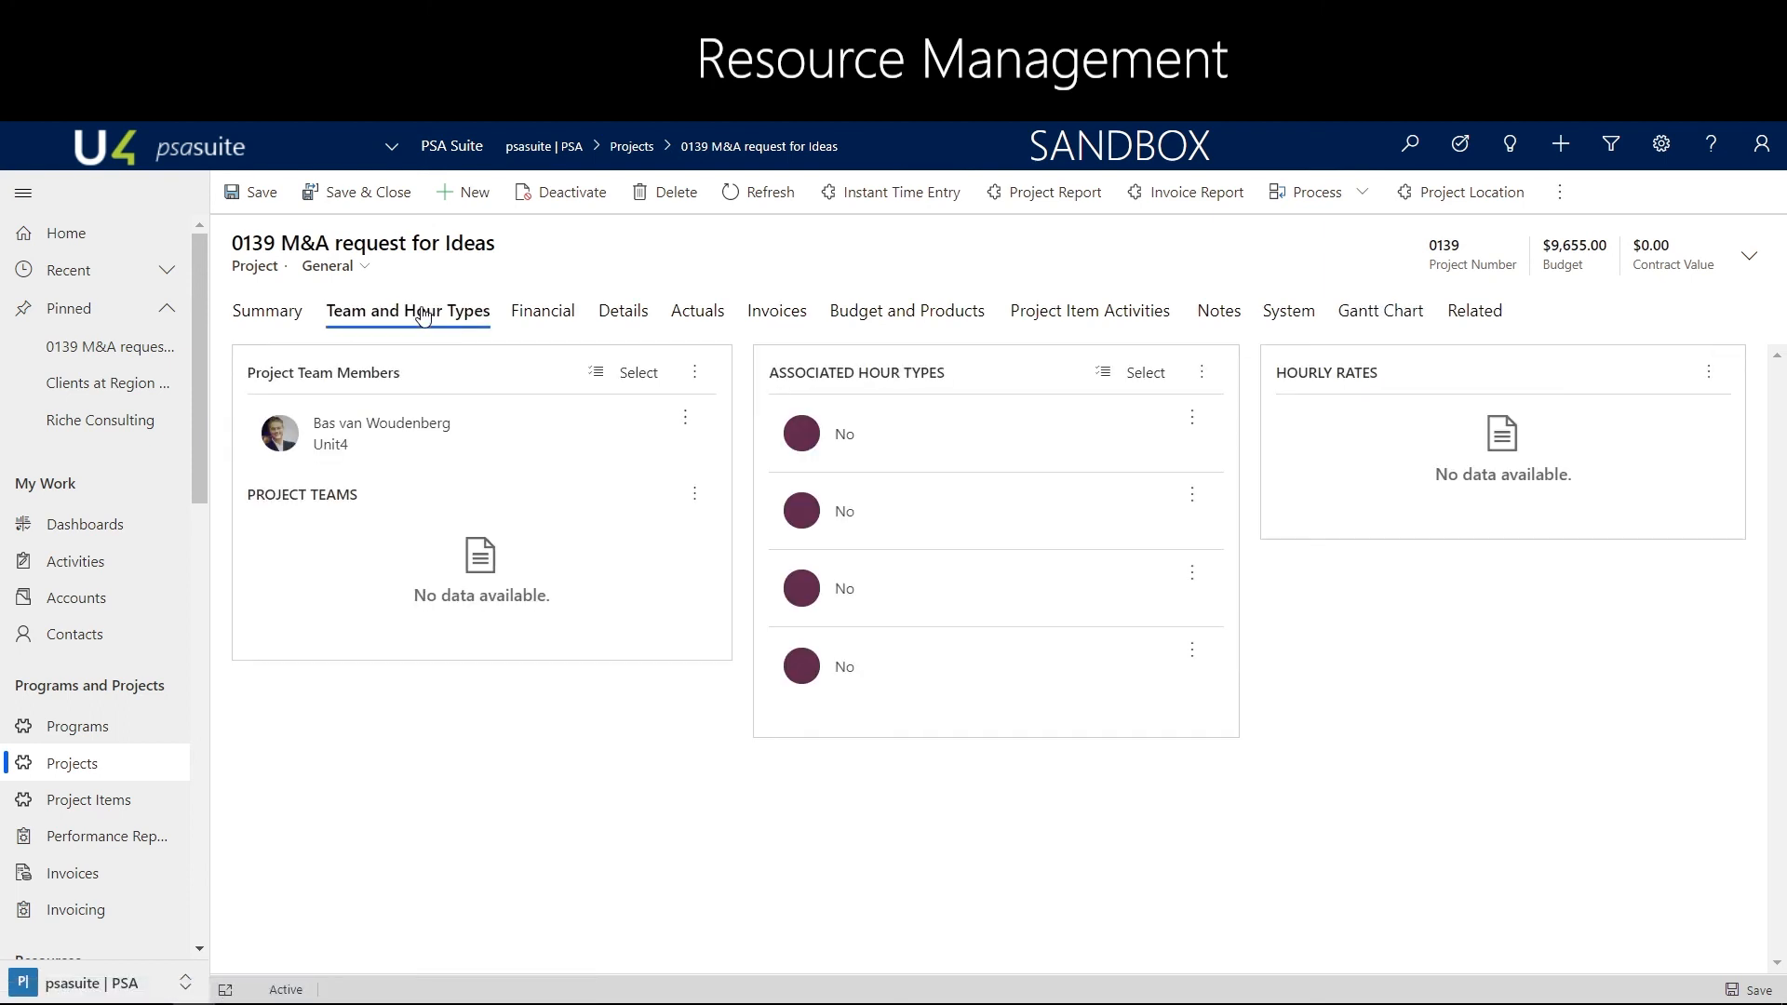